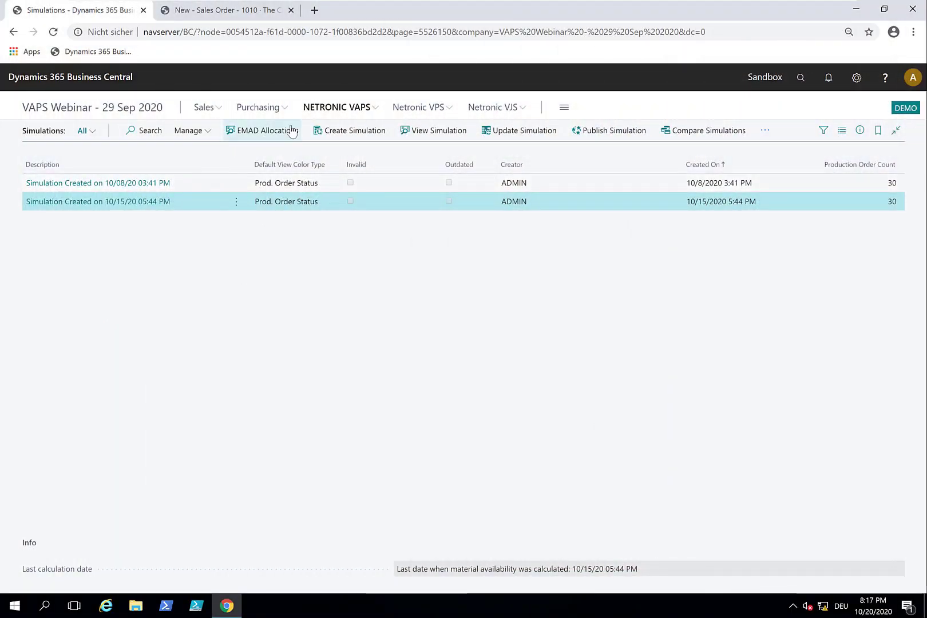
Open 'Simulation Created on 10/15/20 05:44 PM' in the Visual Advanced Production Scheduler.
click(366, 109)
click(253, 335)
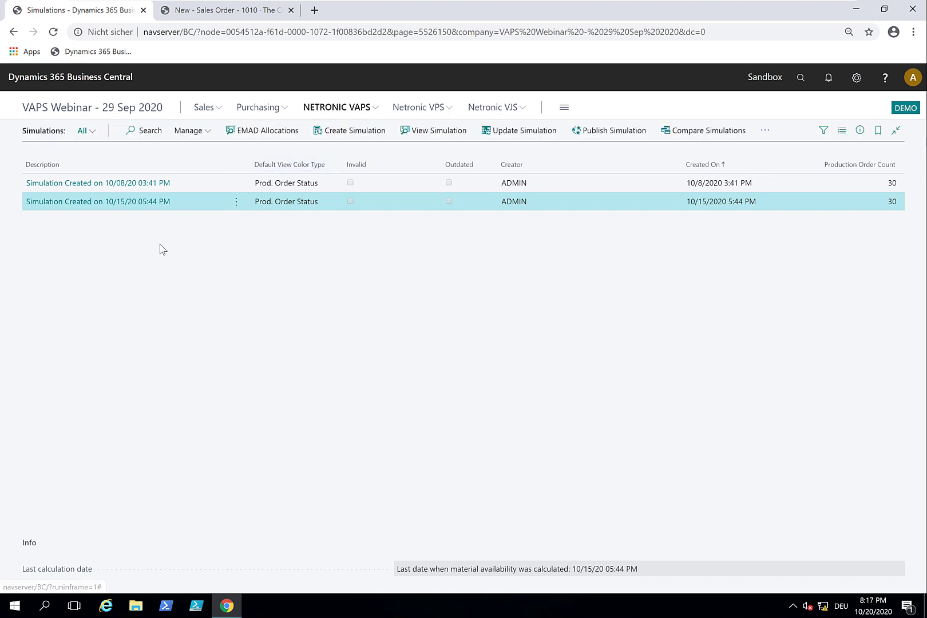
click(48, 205)
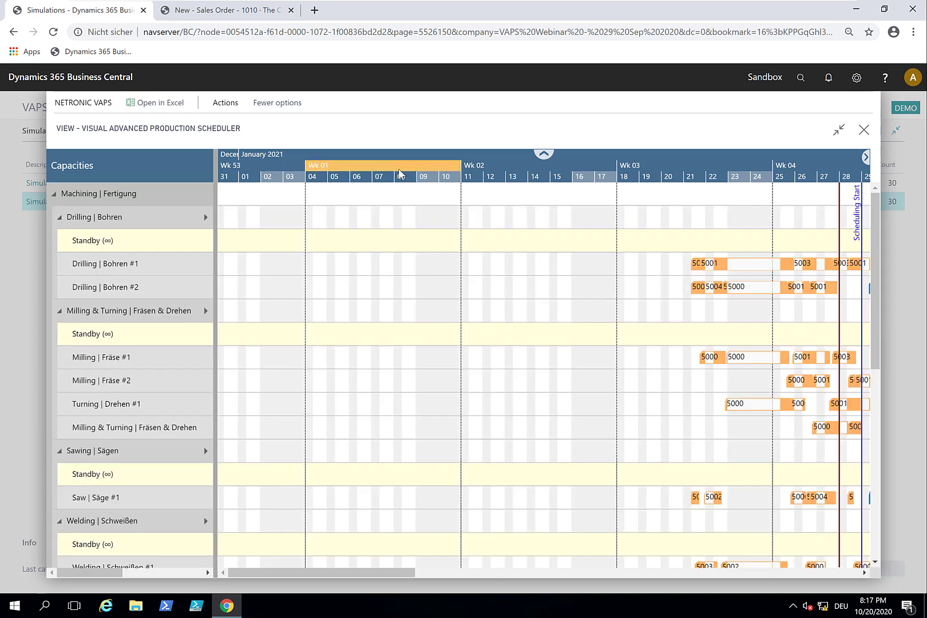
scroll(399, 173, down, 5)
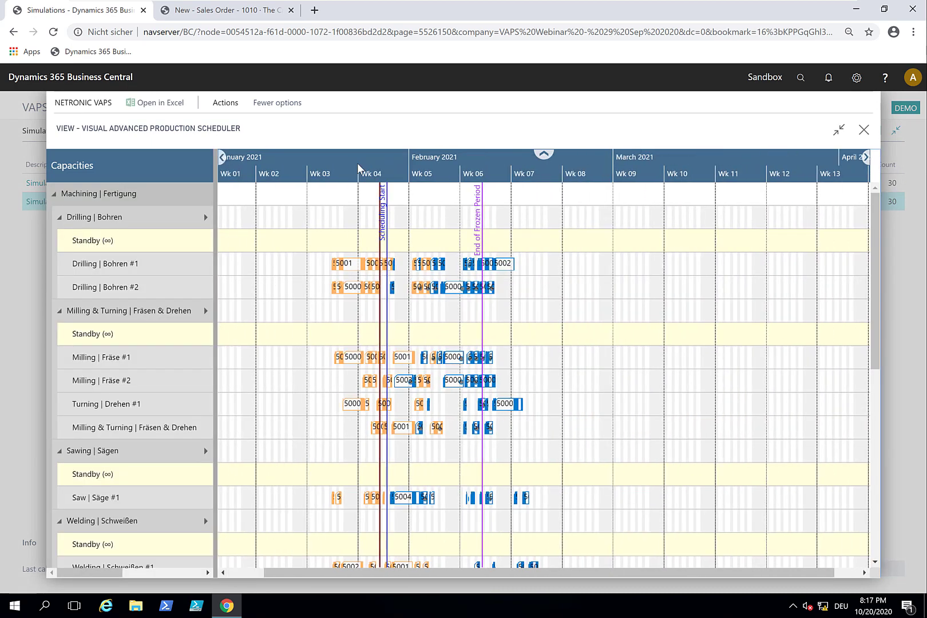
scroll(356, 168, up, 2)
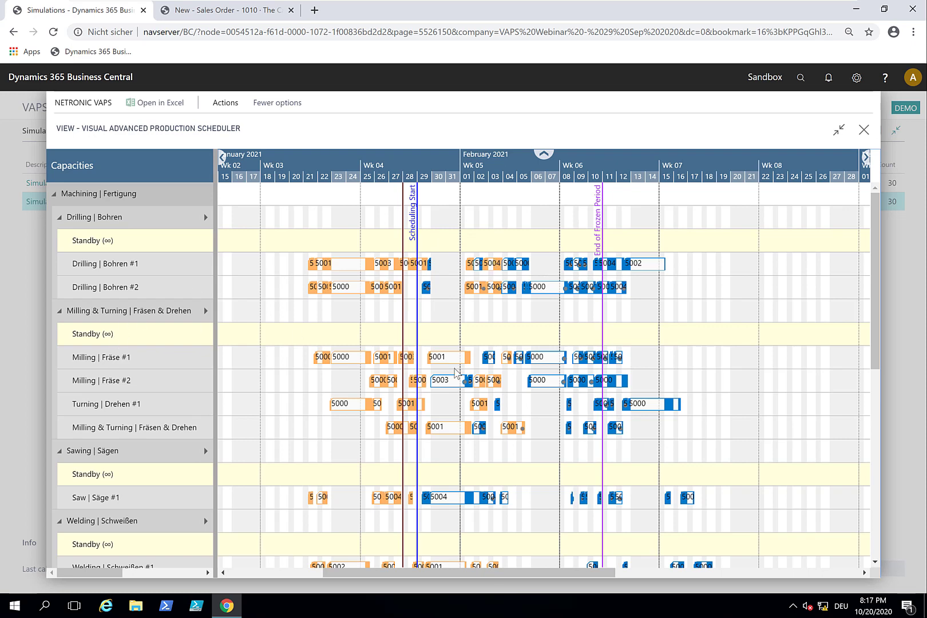
scroll(549, 386, down, 1)
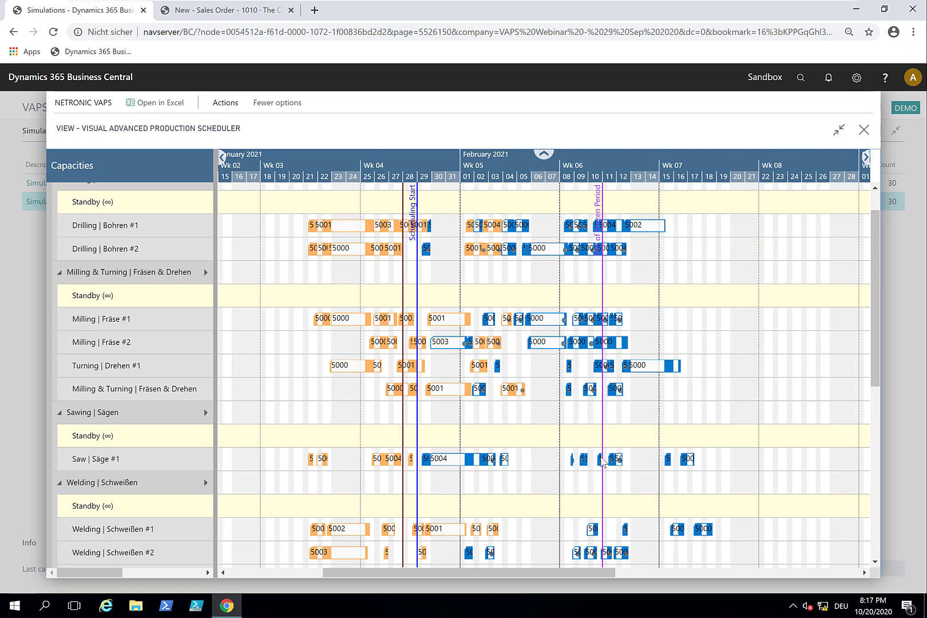
scroll(604, 462, down, 1)
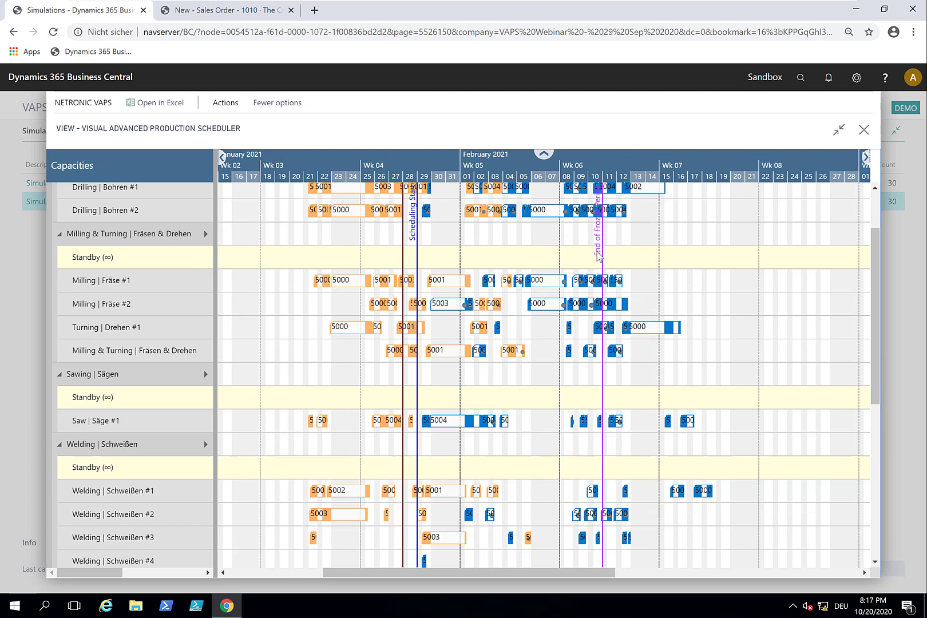
scroll(529, 330, down, 3)
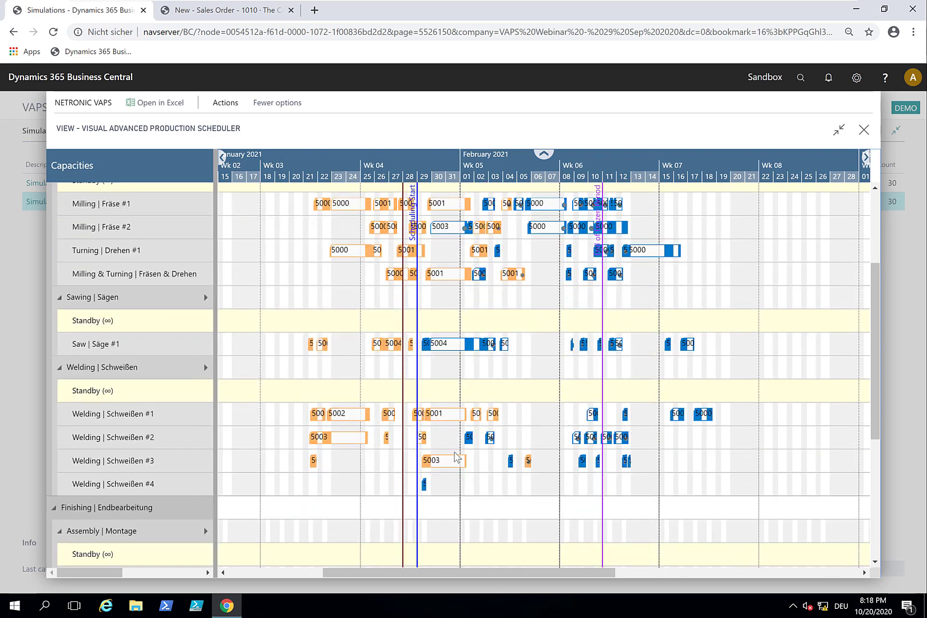
scroll(482, 425, down, 10)
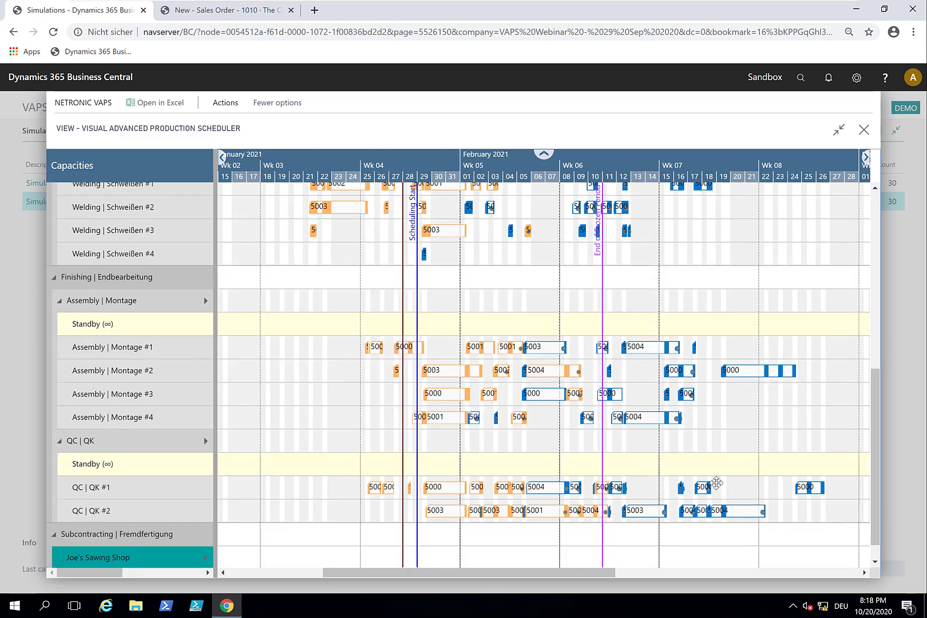
scroll(630, 435, up, 12)
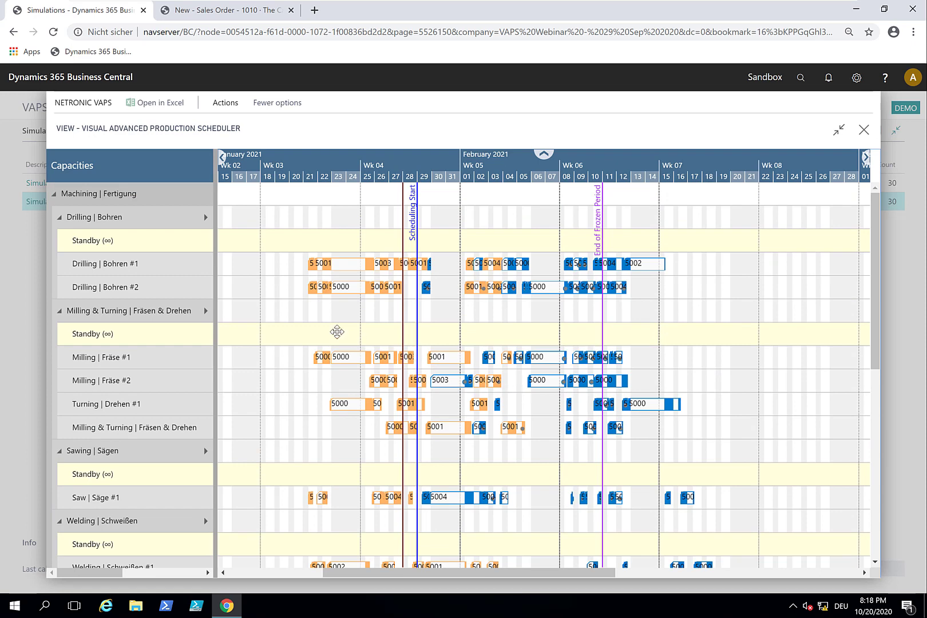
Set the View Color Mode to Progress View and scroll through the capacities.
mouse_move(318, 269)
click(223, 111)
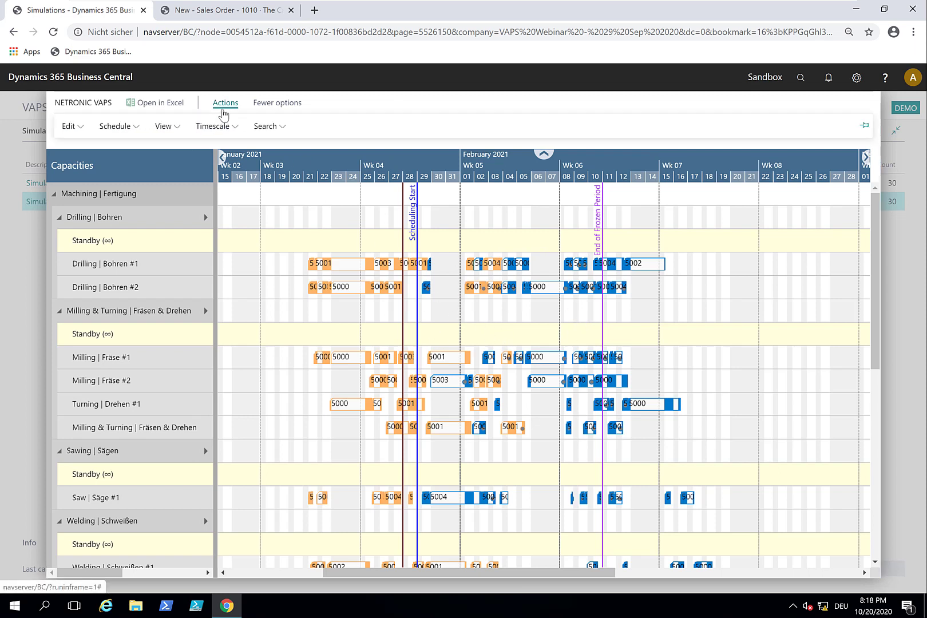
click(163, 126)
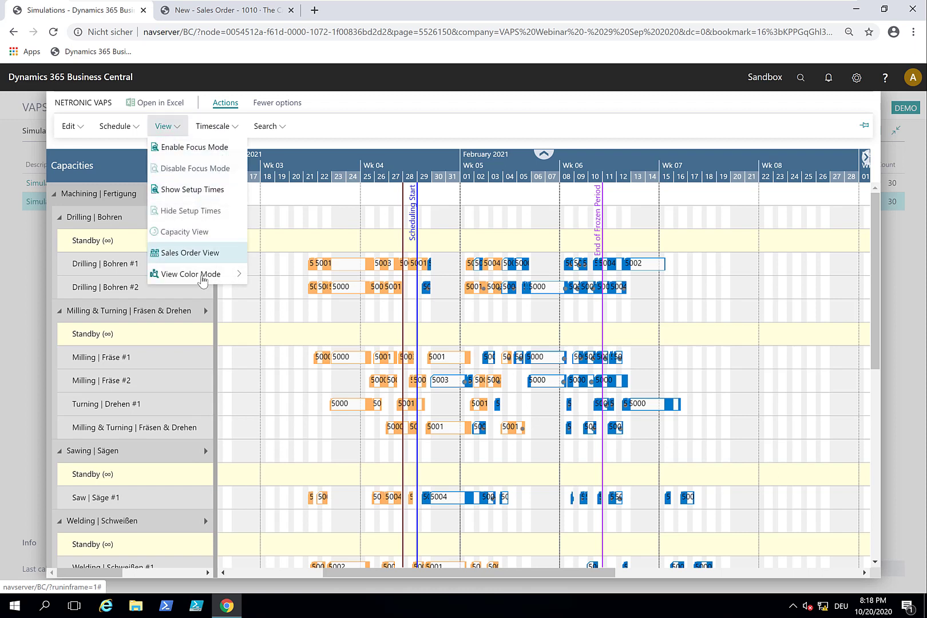
mouse_move(203, 279)
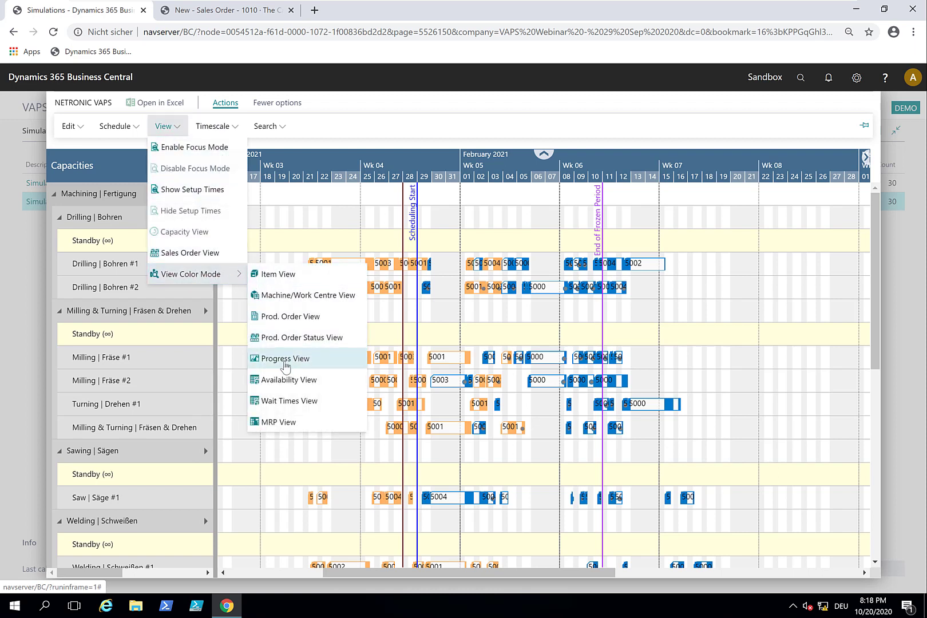
click(285, 360)
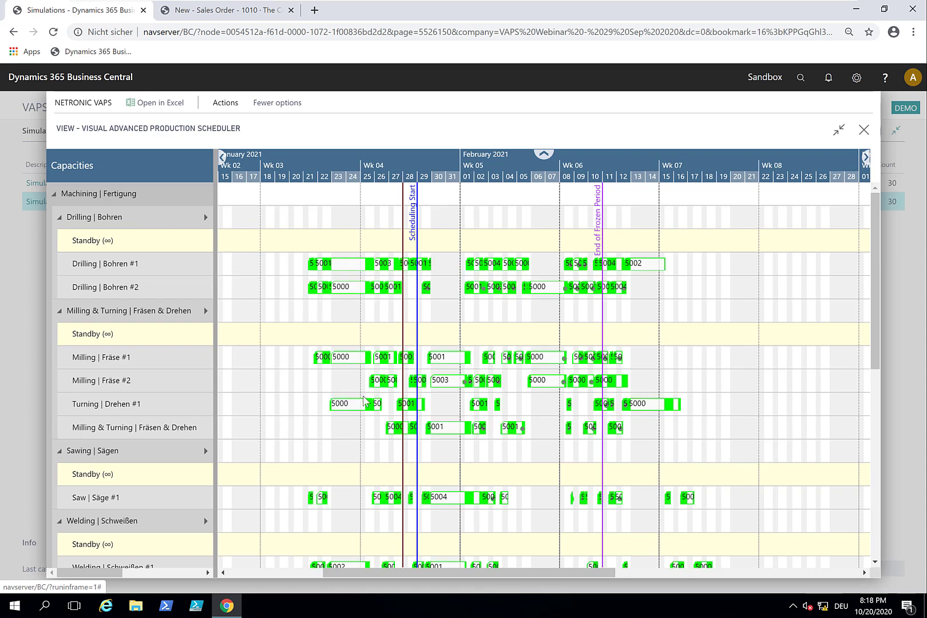
scroll(569, 403, down, 5)
scroll(569, 405, down, 1)
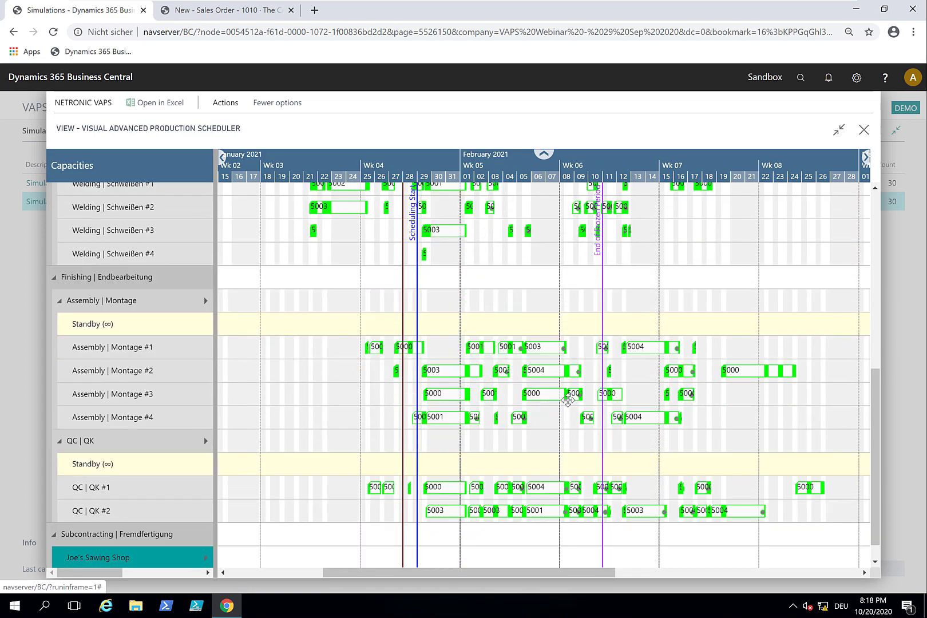
scroll(569, 405, up, 5)
scroll(569, 404, up, 3)
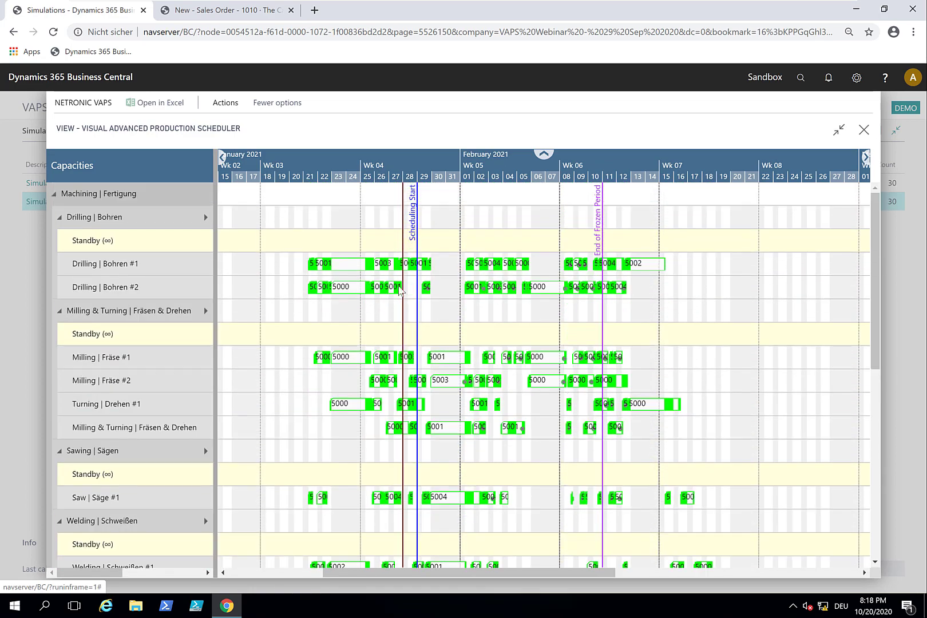
Switch the View Color Mode back to Prod. Order Status View.
click(224, 103)
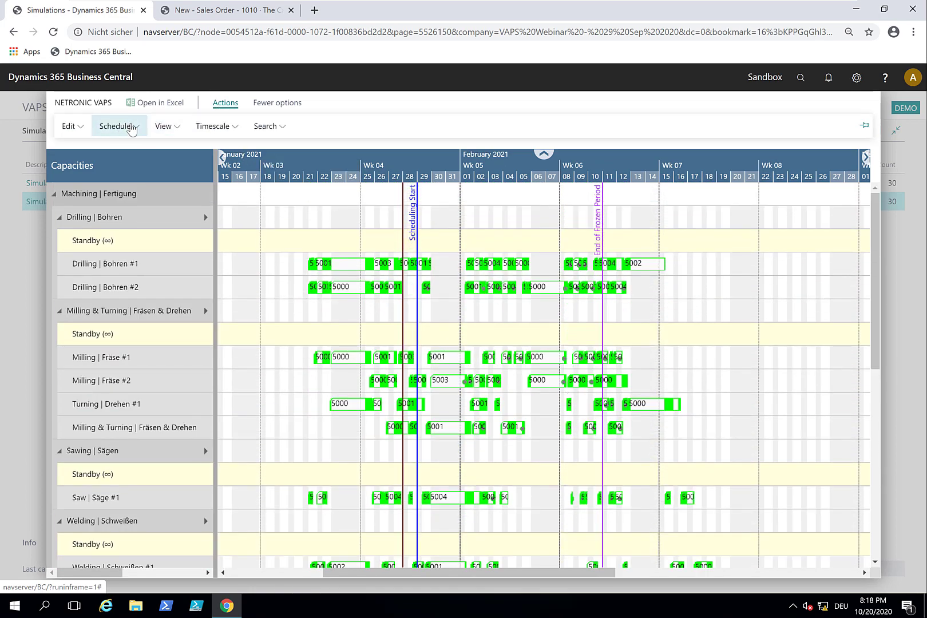
click(116, 127)
click(164, 126)
mouse_move(212, 279)
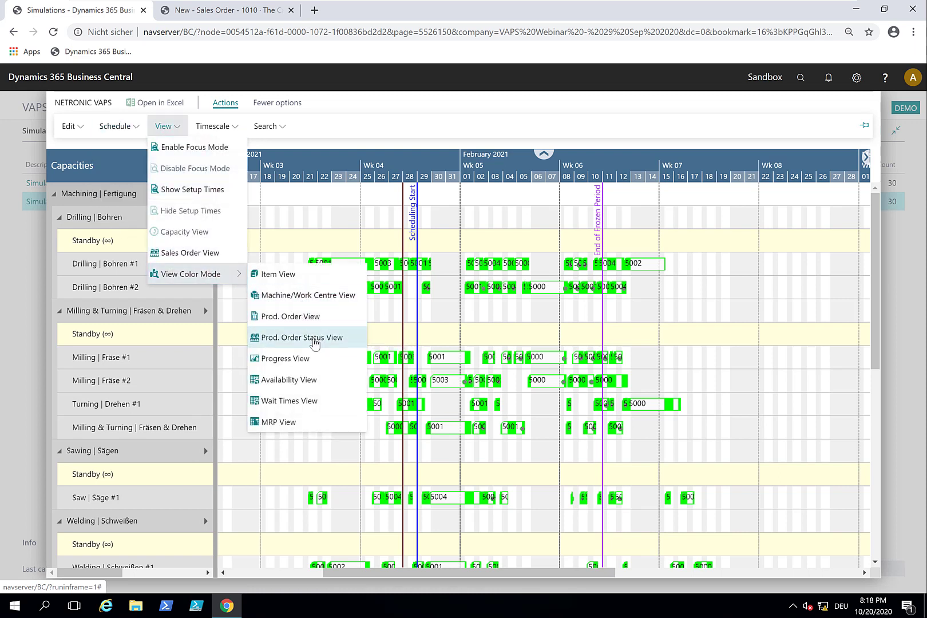
click(314, 338)
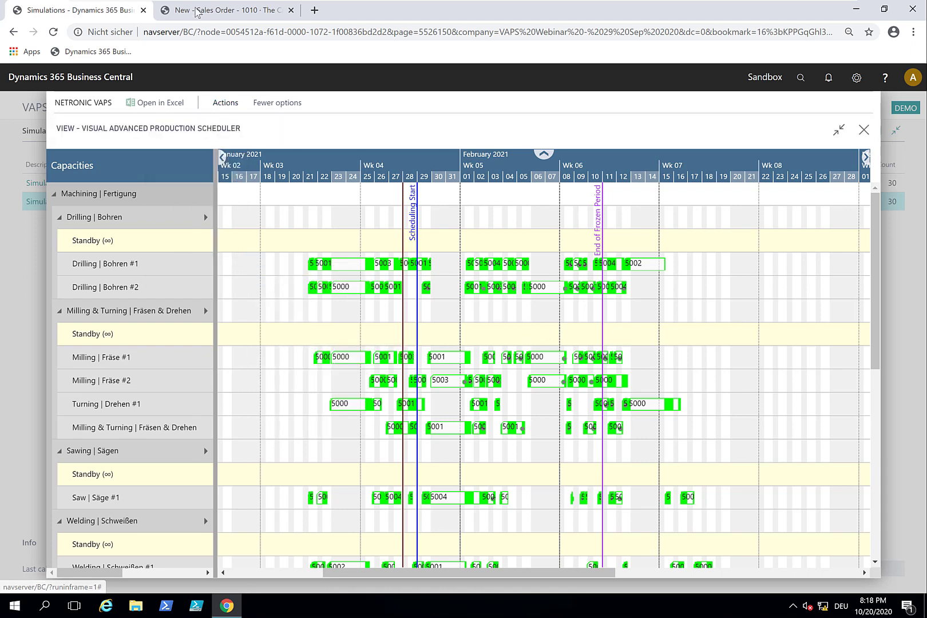
Switch to the 'New - Sales Order 1010' tab with items 5003, 5004 and 5002.
click(197, 12)
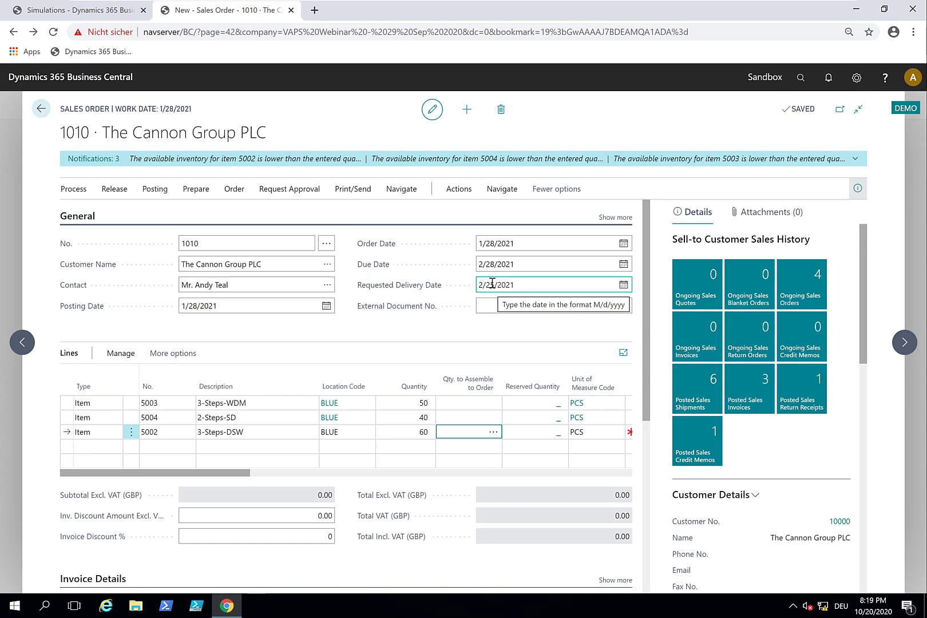
Use sales order planning to create a Firm Planned, Item Order production order for order 1010.
click(458, 191)
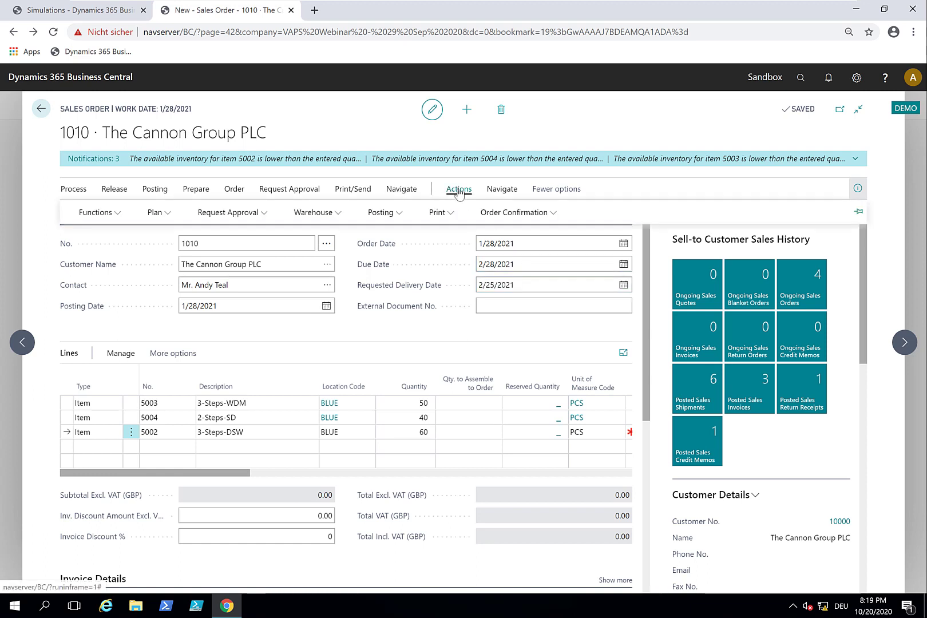
click(155, 211)
click(158, 275)
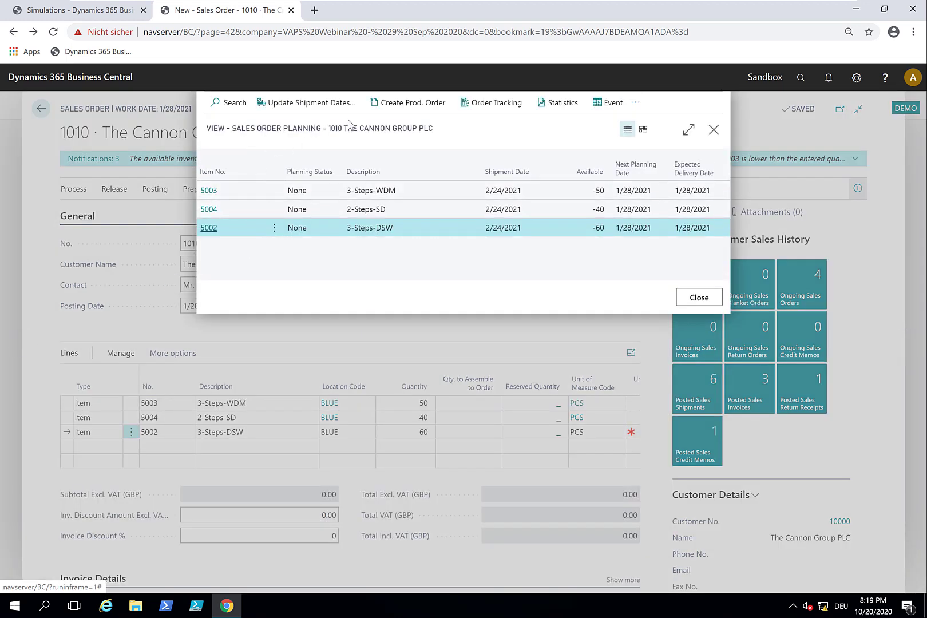
click(388, 109)
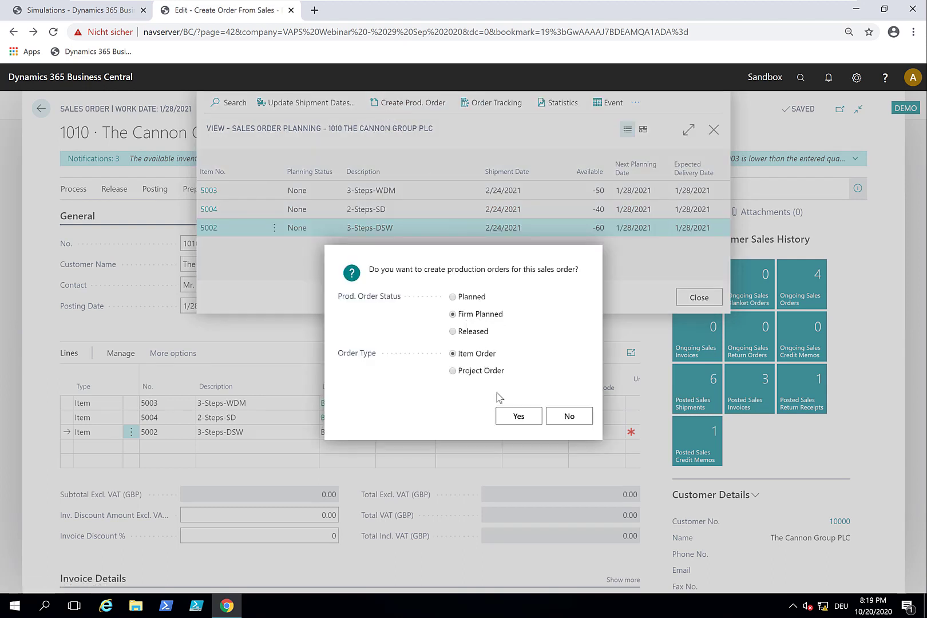
click(521, 422)
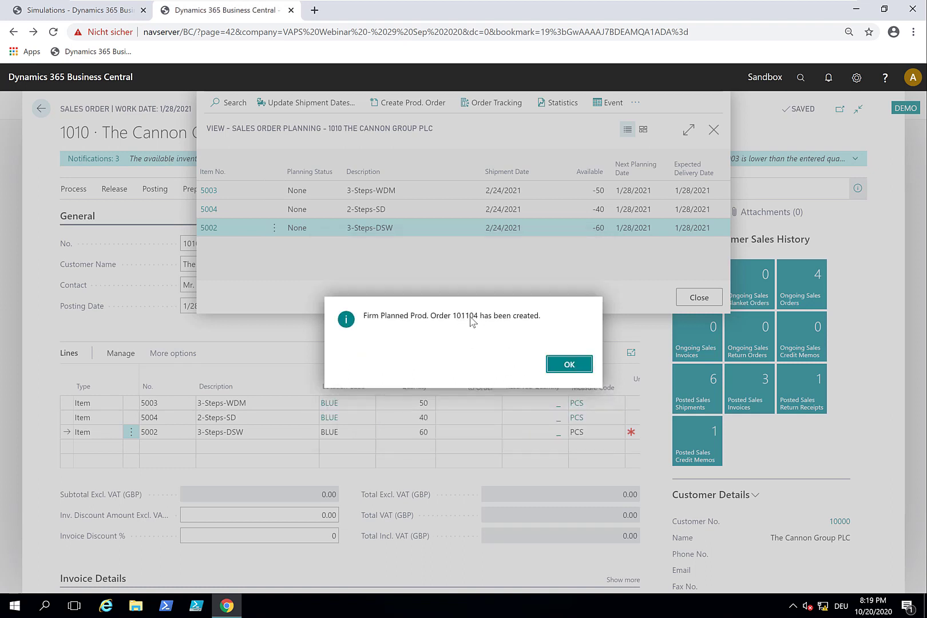
click(570, 365)
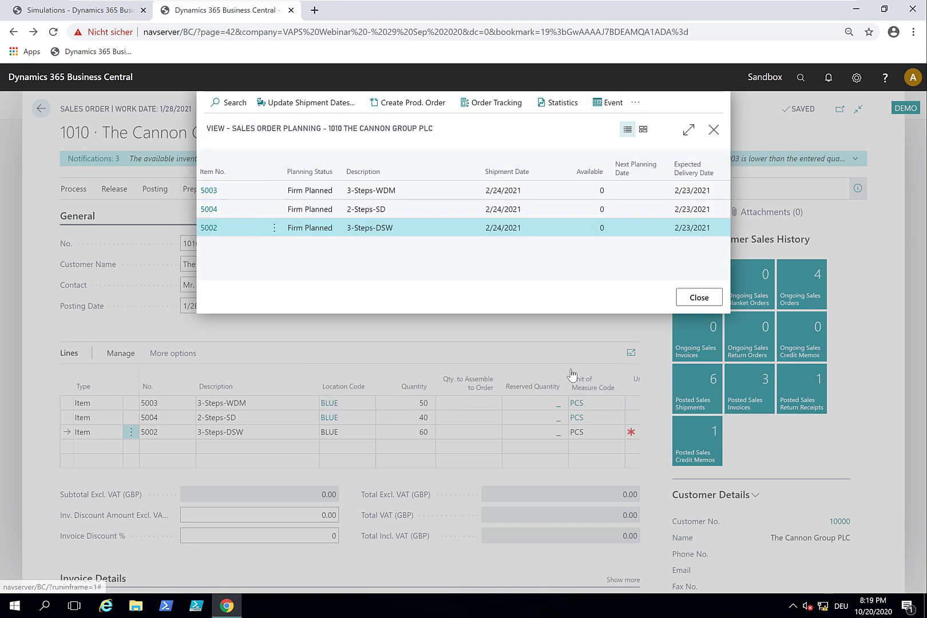
click(700, 298)
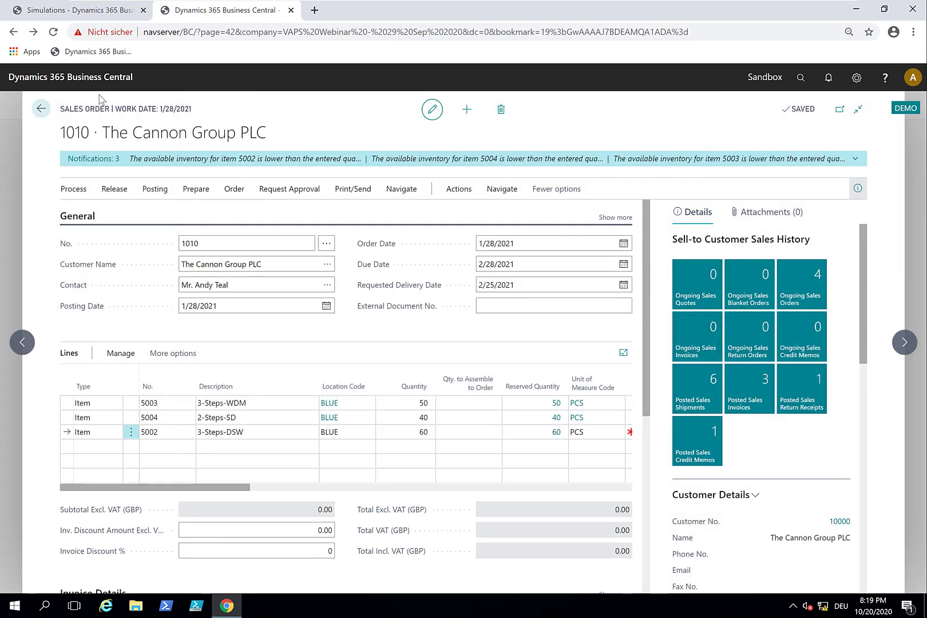
Go to Firm Planned Prod. Orders and open the card for order 101104.
click(41, 110)
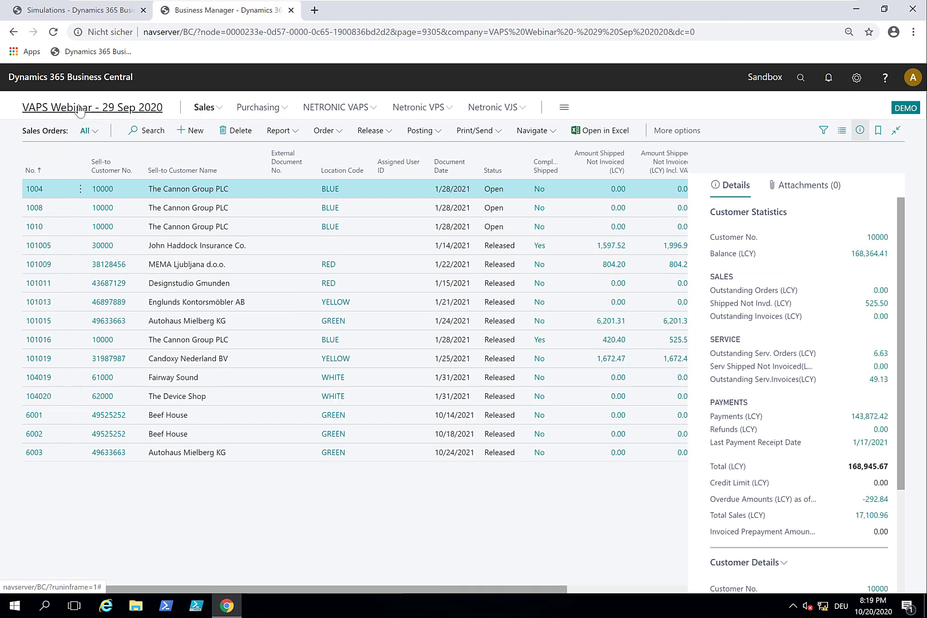
click(80, 109)
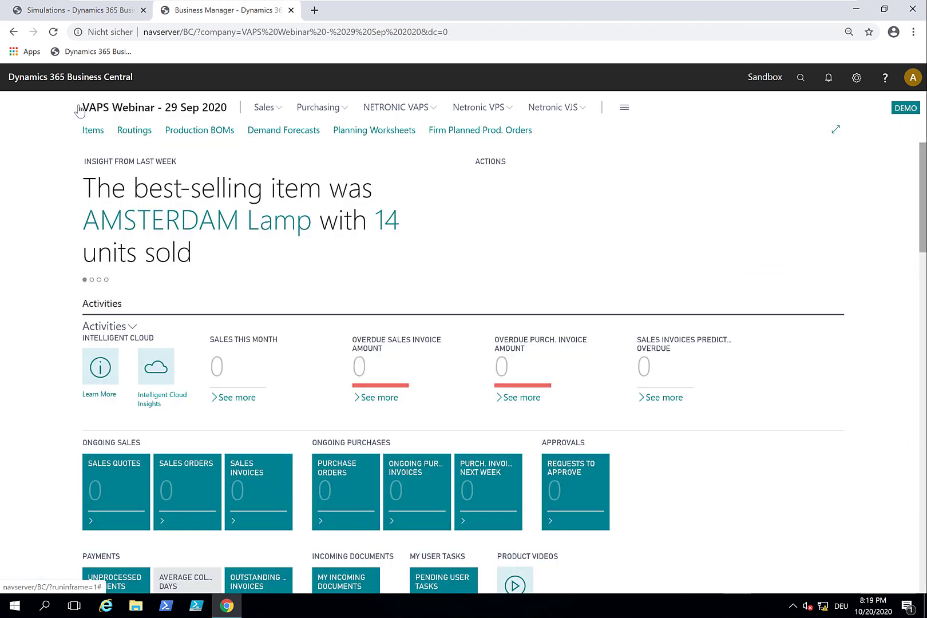
click(455, 131)
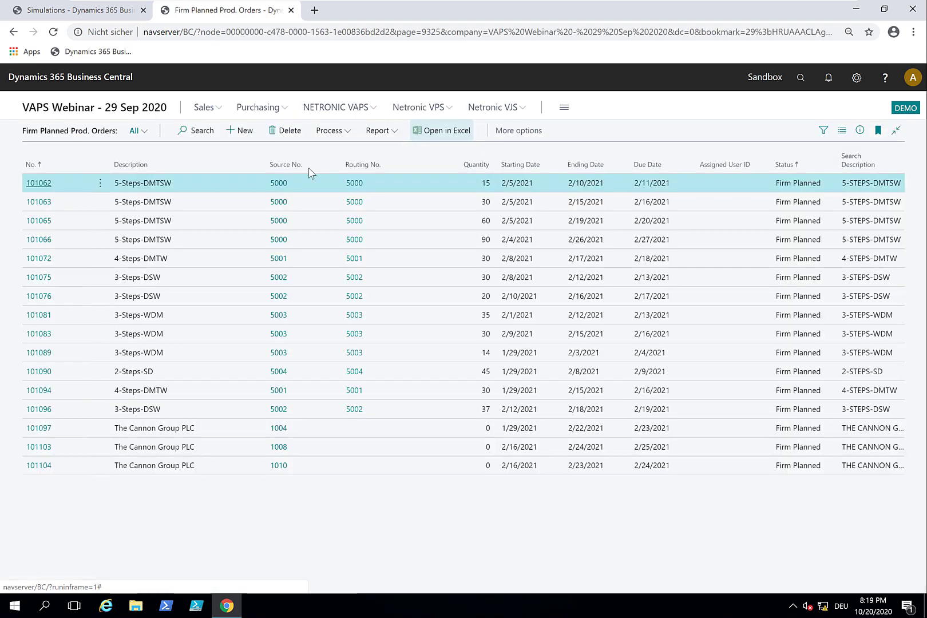
click(43, 467)
click(44, 467)
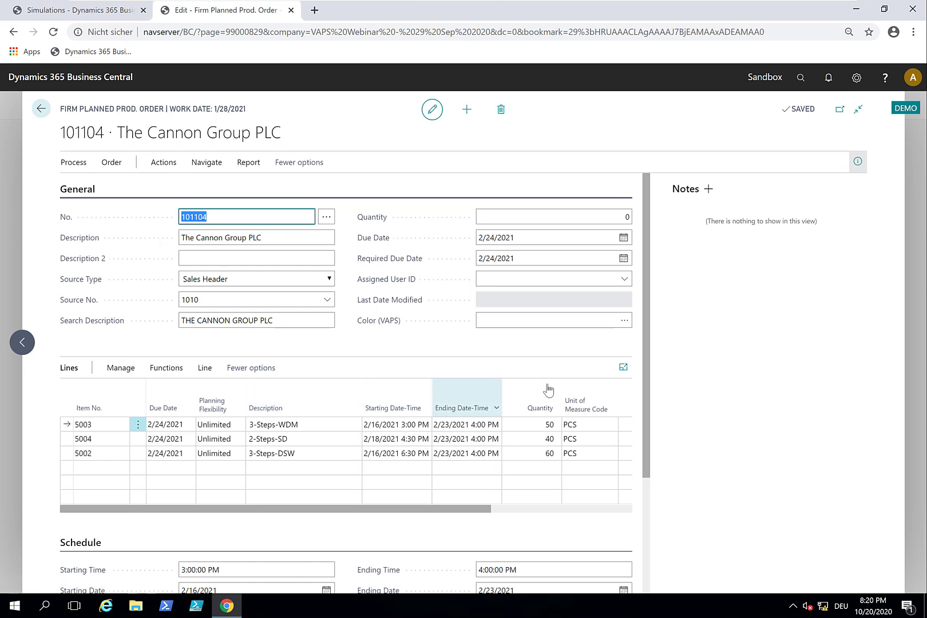
Set order 101104's Color (VAPS) to #0CDF25 and return to the list.
click(625, 321)
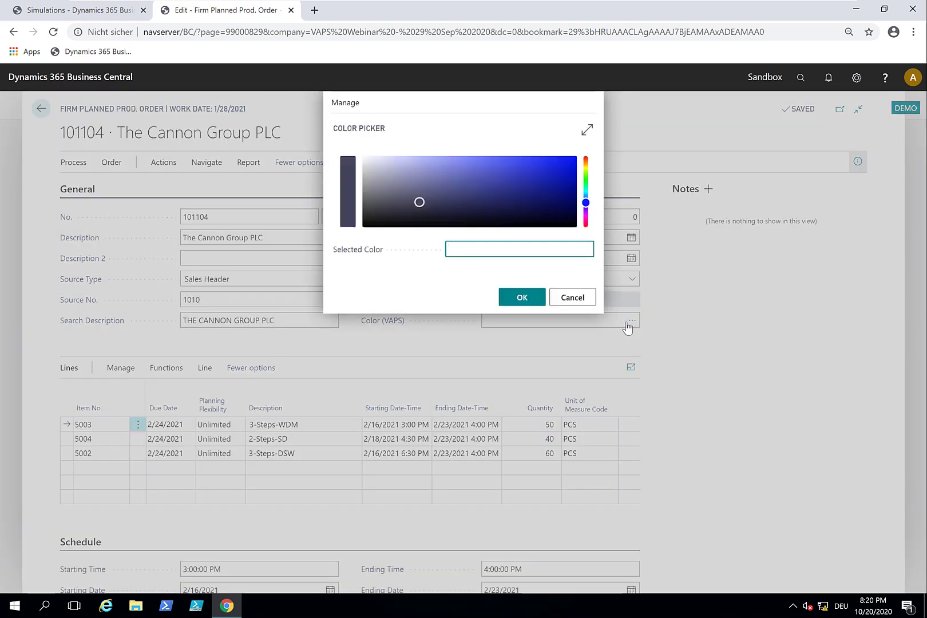
click(585, 197)
drag(585, 197, 585, 182)
click(419, 200)
click(565, 165)
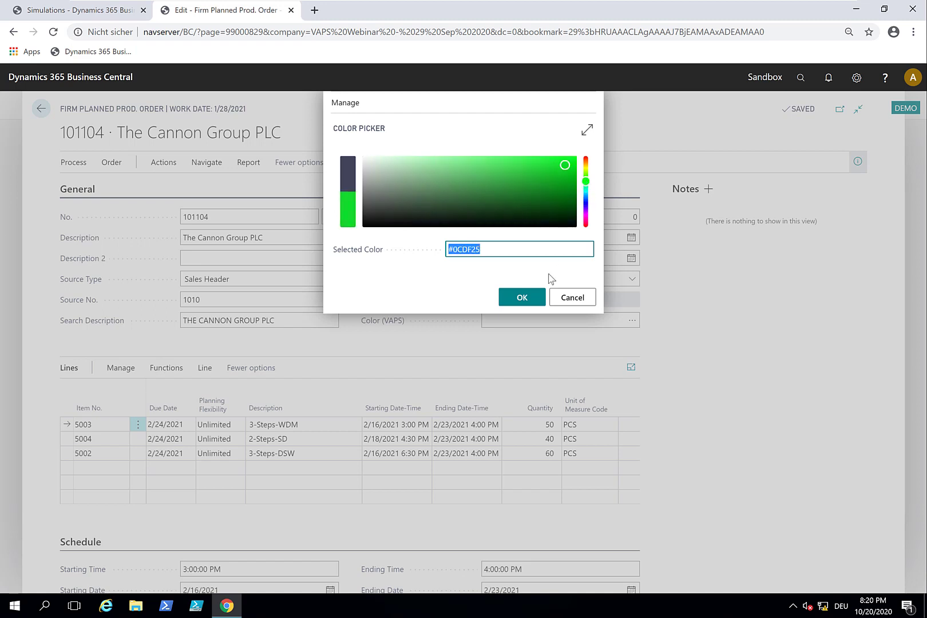
click(520, 297)
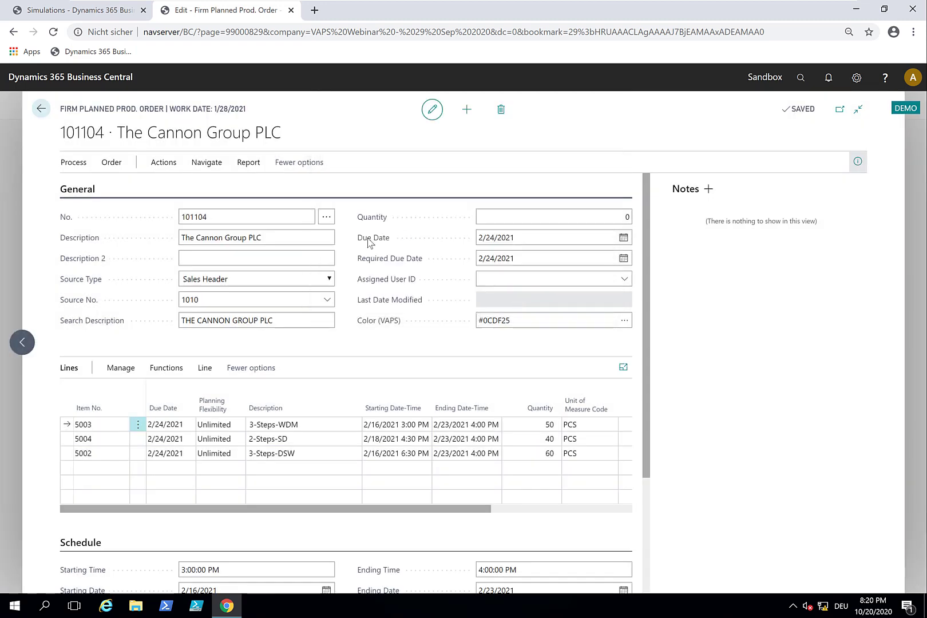
click(41, 109)
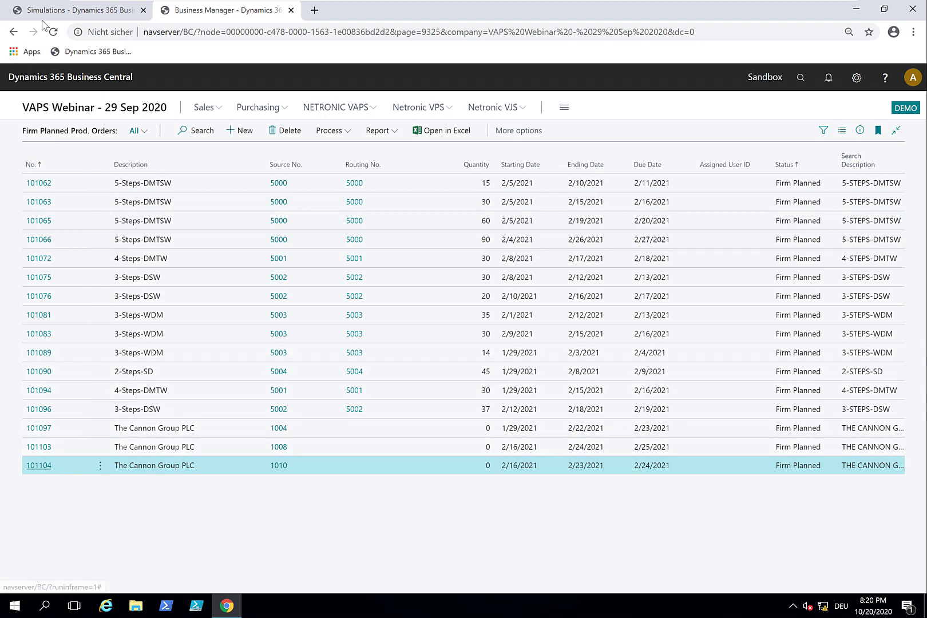
Return to the VAPS simulation and run Update Simulation to load order 101104's jobs.
click(60, 16)
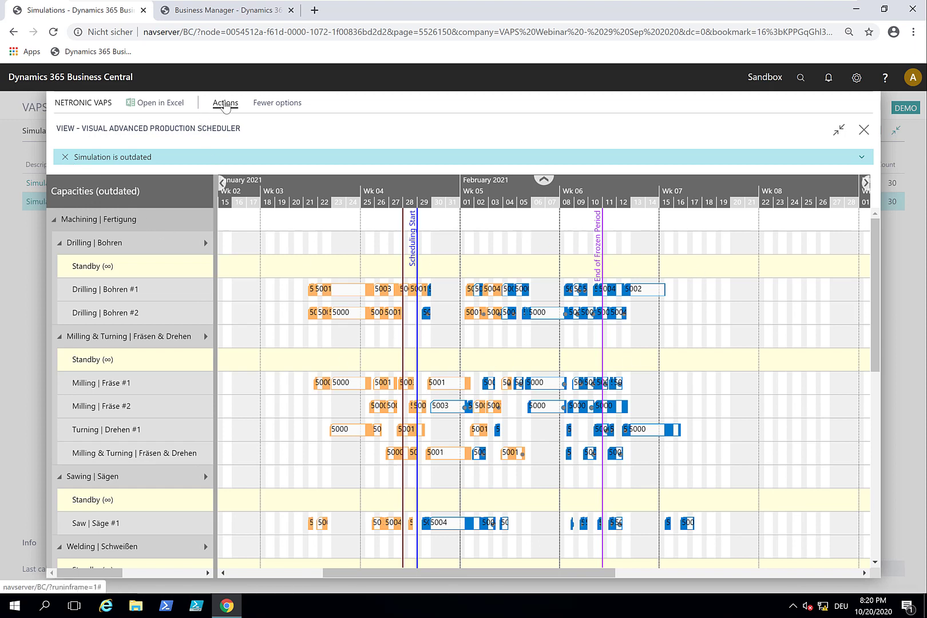
click(225, 105)
click(79, 130)
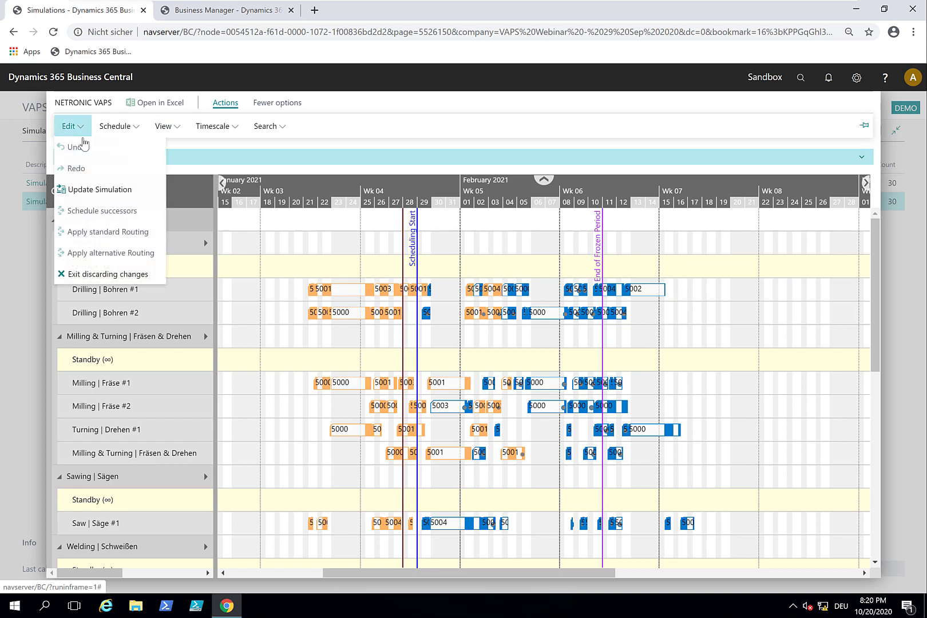
click(101, 191)
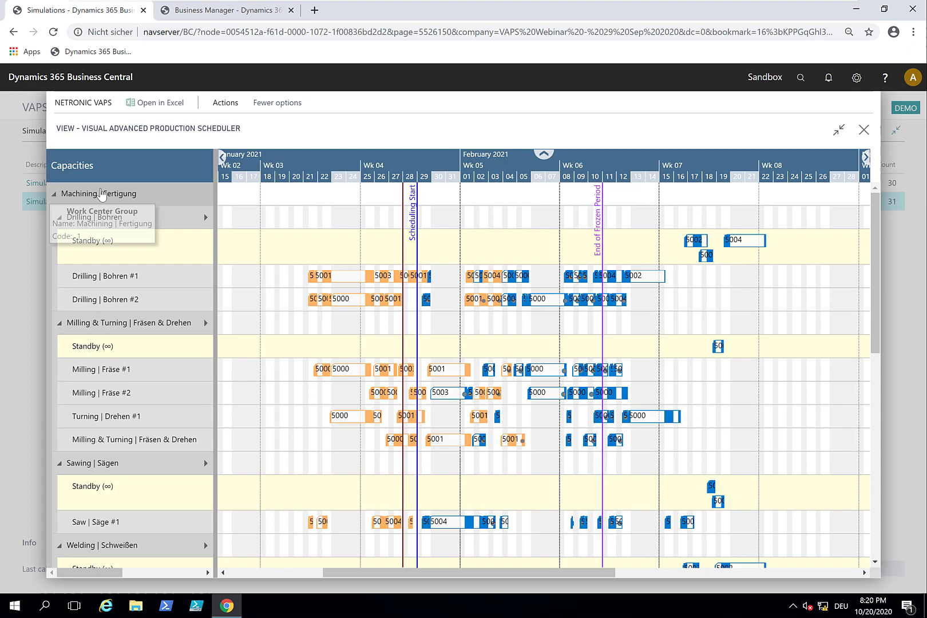
mouse_move(695, 241)
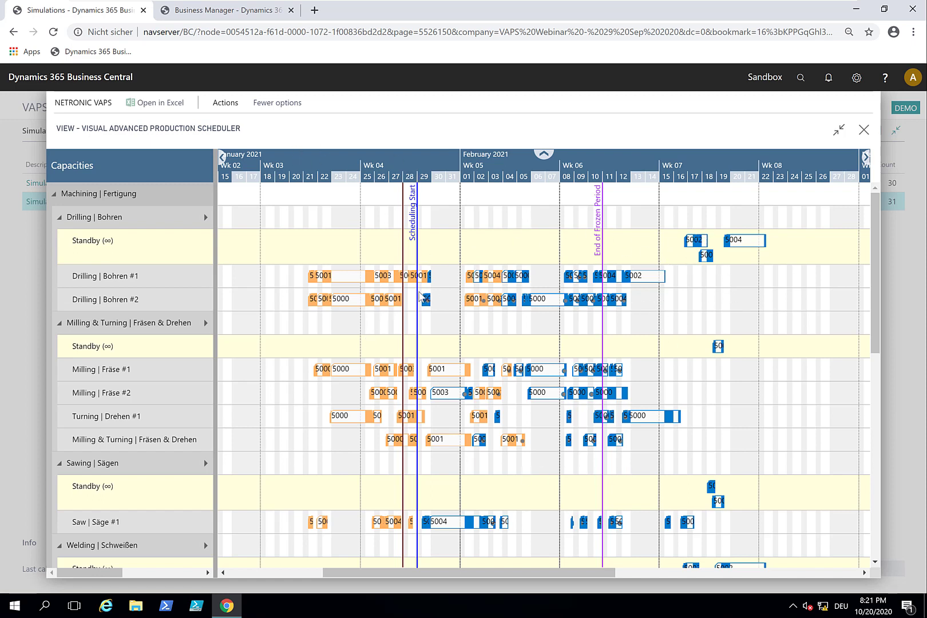
mouse_move(429, 282)
Set the View Color Mode to Prod. Order View so order 101104 appears green.
click(225, 104)
click(165, 127)
mouse_move(184, 275)
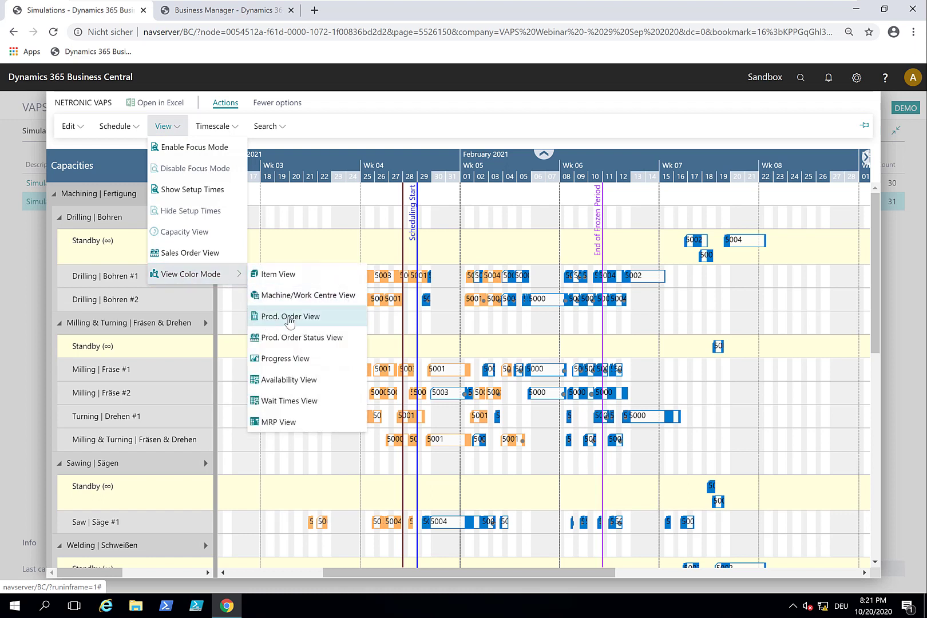
click(290, 318)
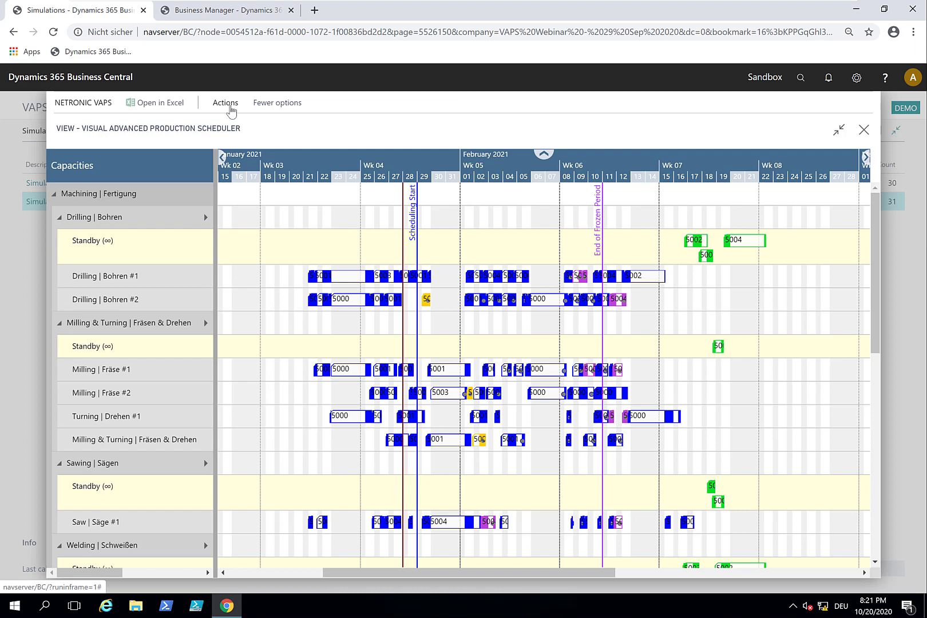
Run Add All incl. Alternate MC and scroll through the capacities to review the placed jobs.
click(226, 104)
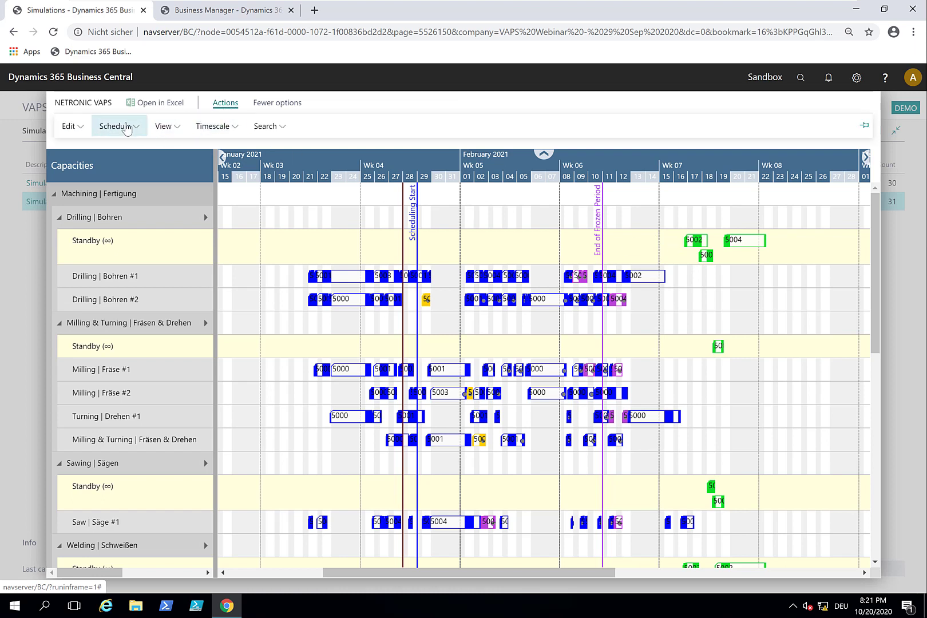
click(127, 127)
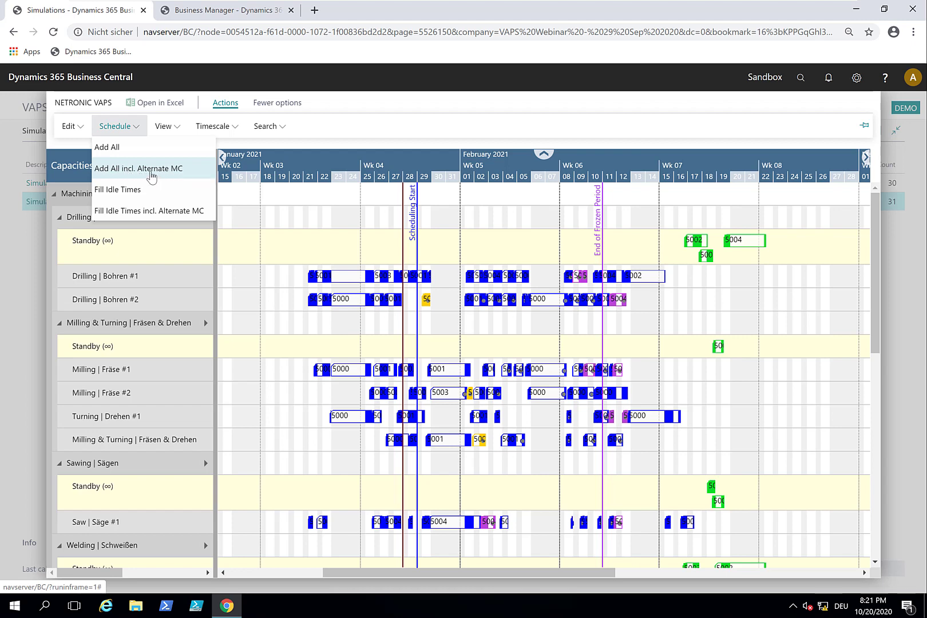
click(152, 176)
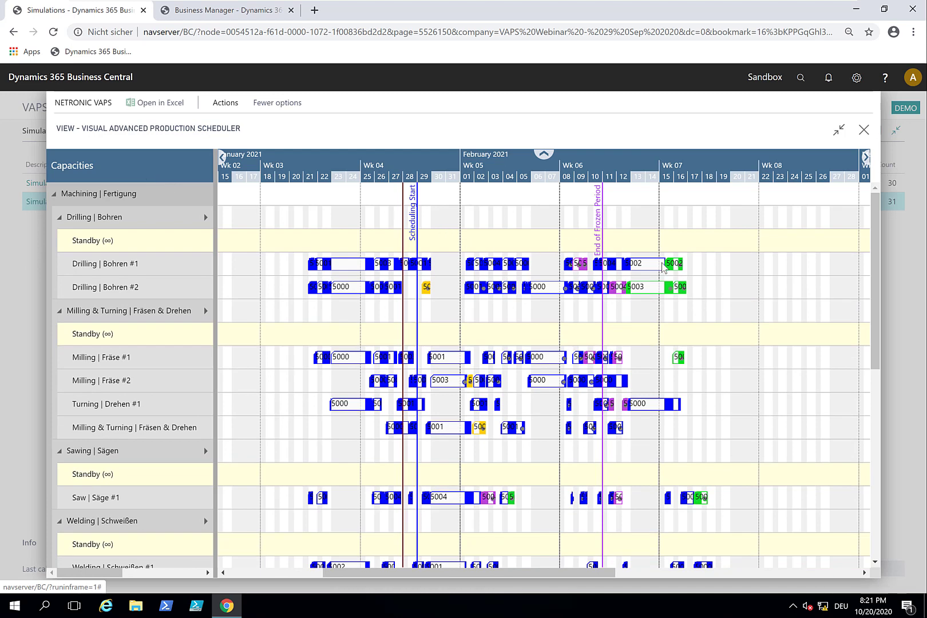
scroll(647, 329, down, 3)
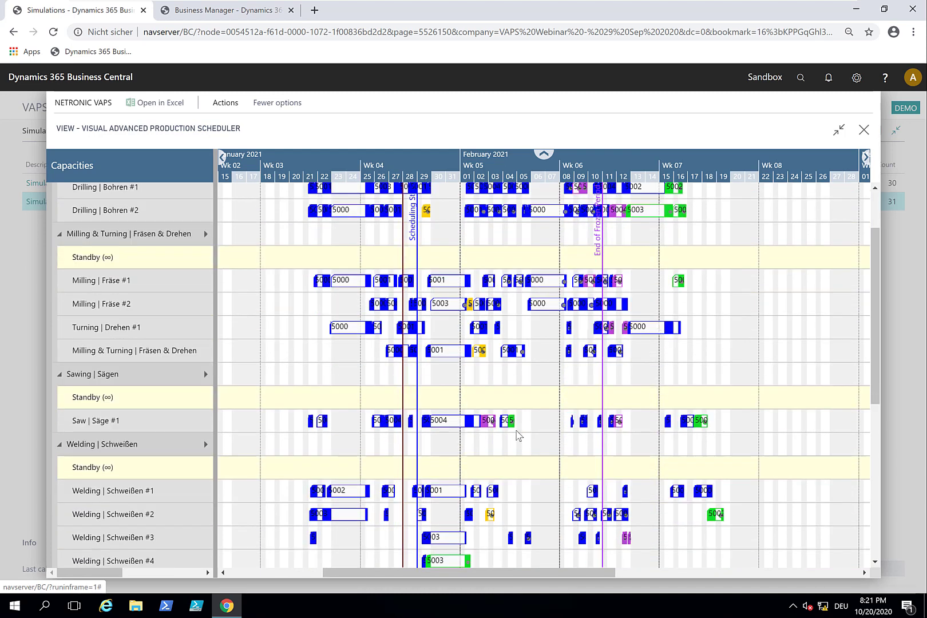
scroll(518, 436, down, 3)
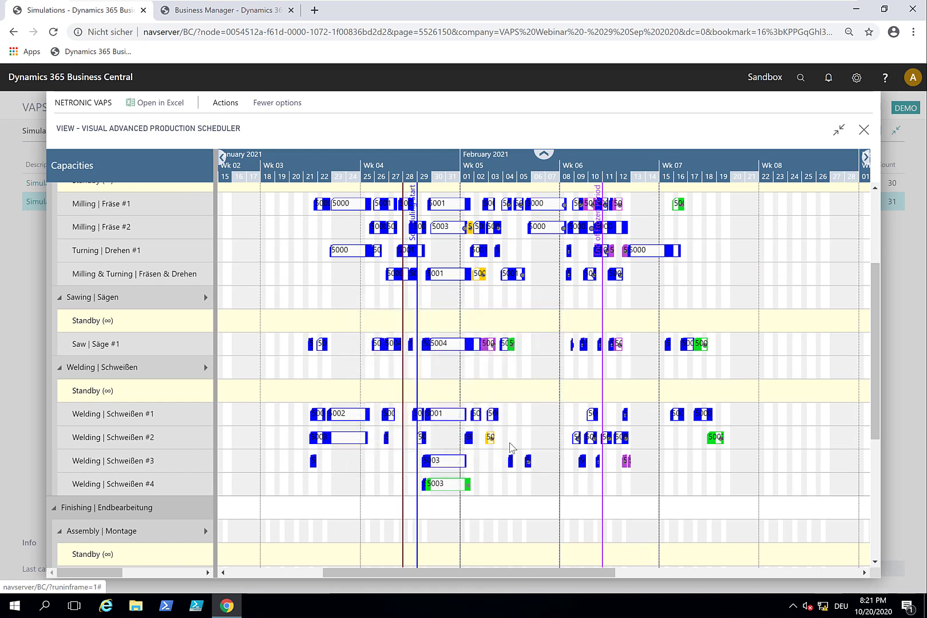
scroll(511, 448, up, 3)
scroll(458, 521, down, 3)
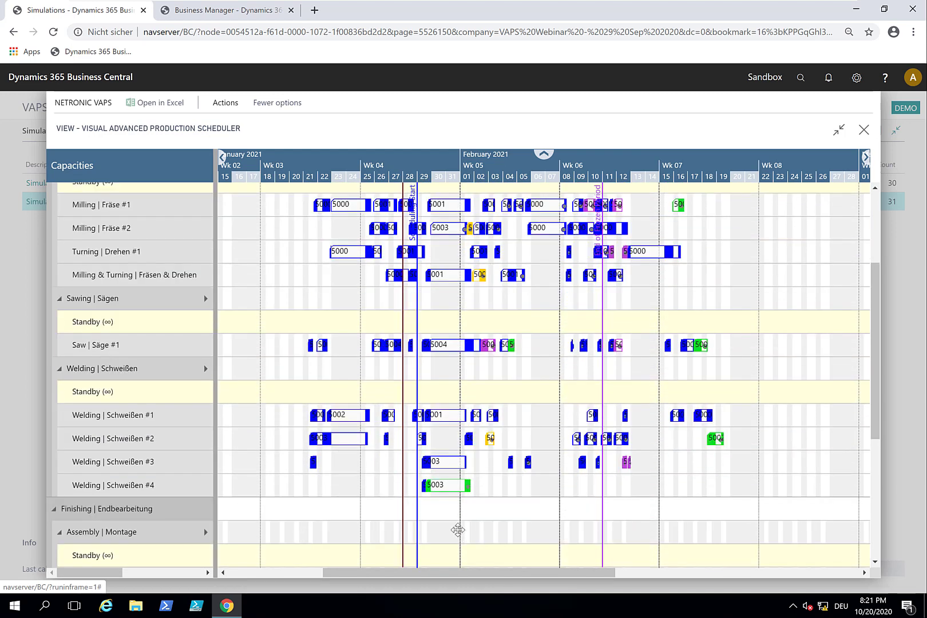
Show the Welding #4 5003 job in the Sales Orders view and expand line 101104 | 30000 with its links.
right_click(436, 487)
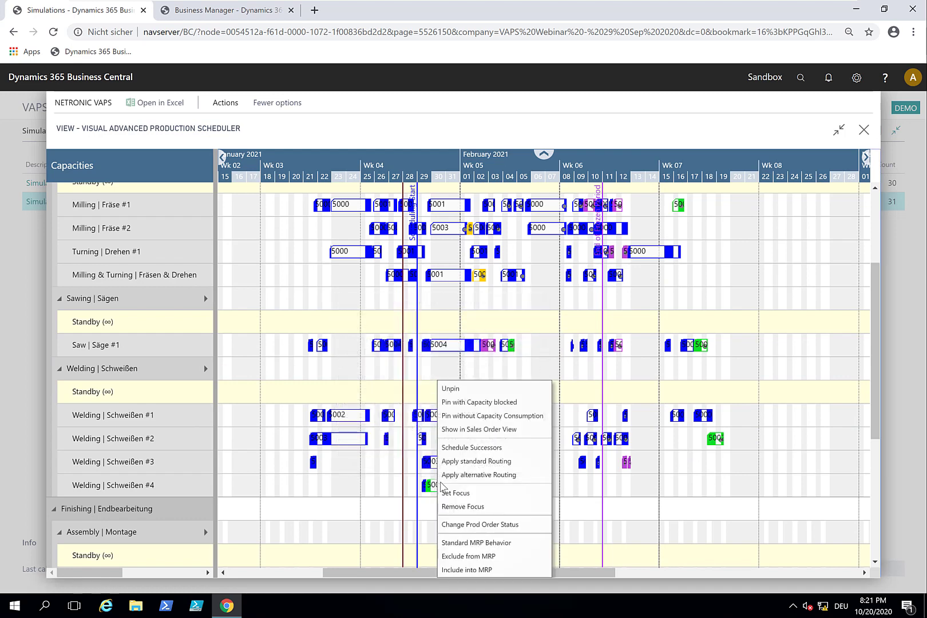
click(460, 431)
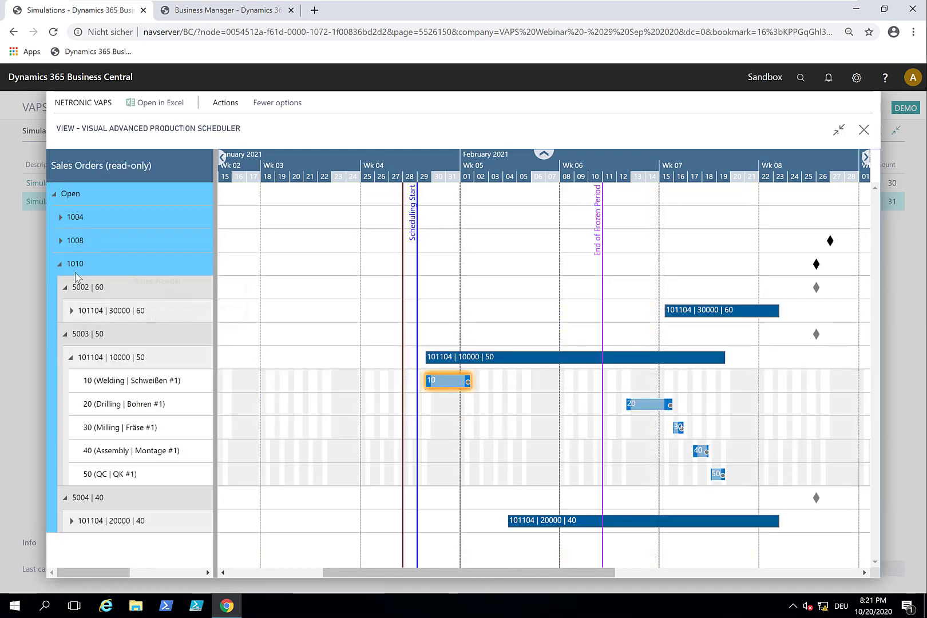
mouse_move(79, 294)
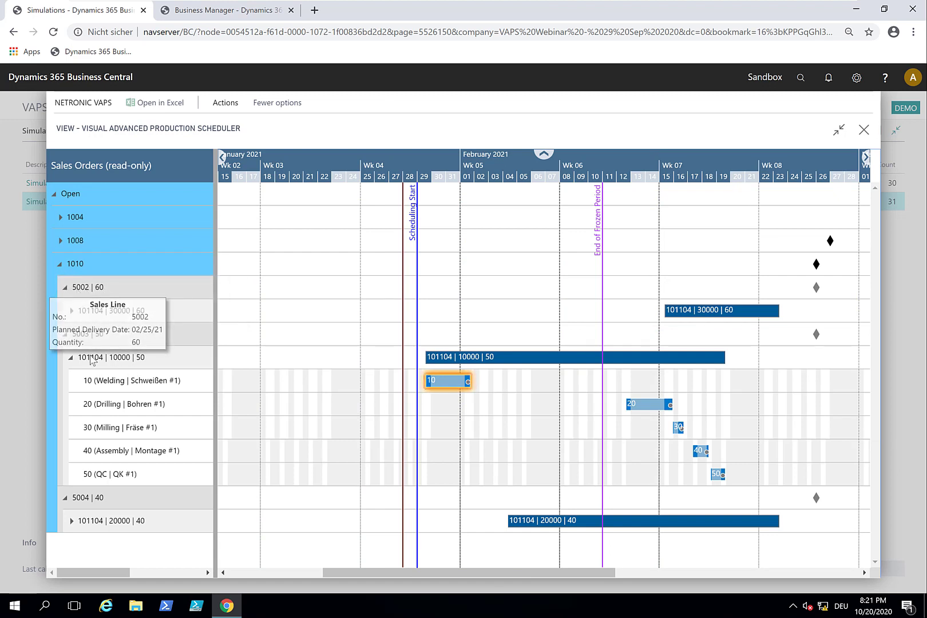
mouse_move(101, 340)
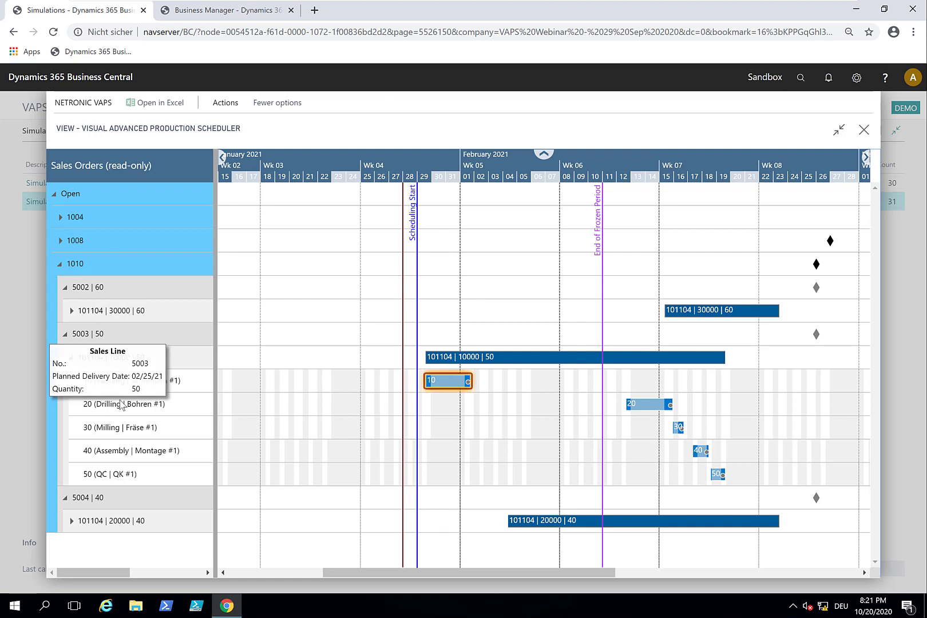
mouse_move(97, 503)
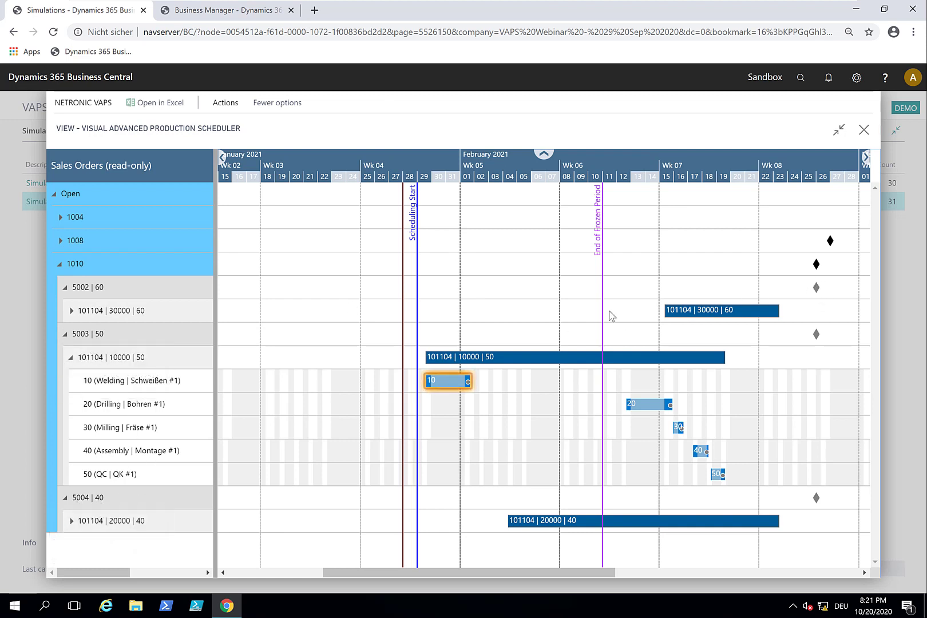
click(72, 311)
click(675, 336)
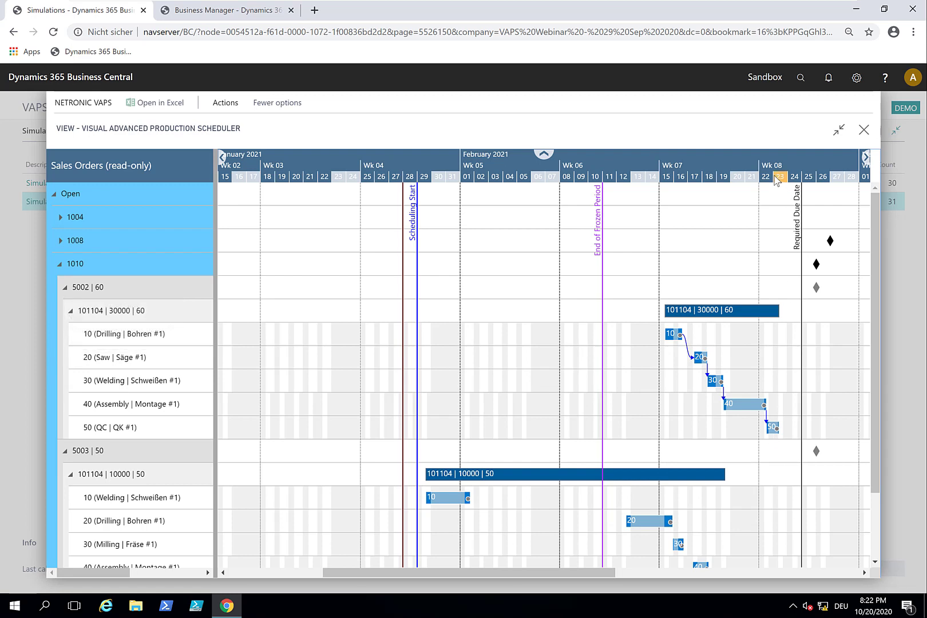
scroll(698, 320, down, 3)
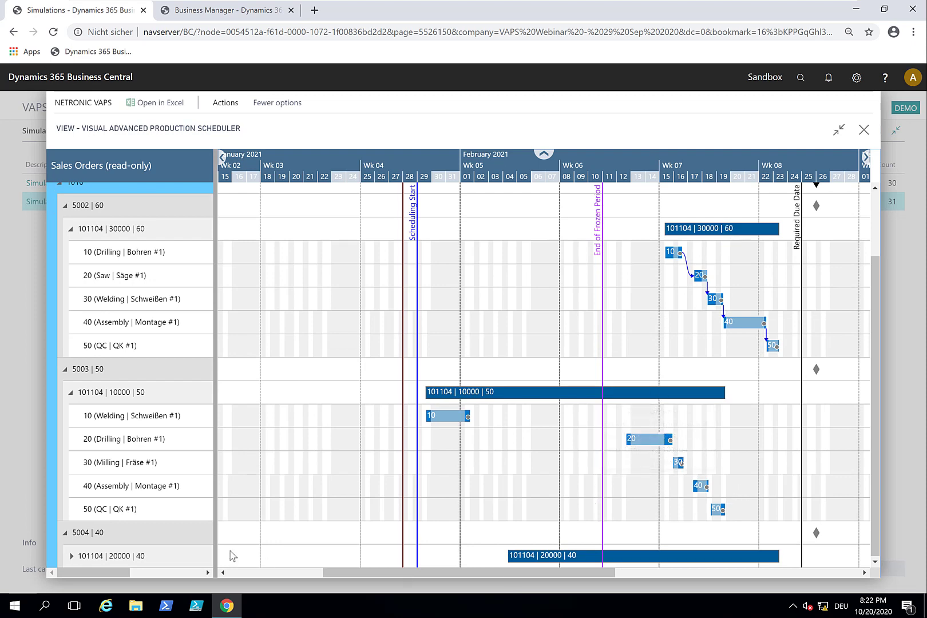
Expand line 101104 | 20000 and display operation links for 101104 | 20000 and 101104 | 10000.
click(71, 556)
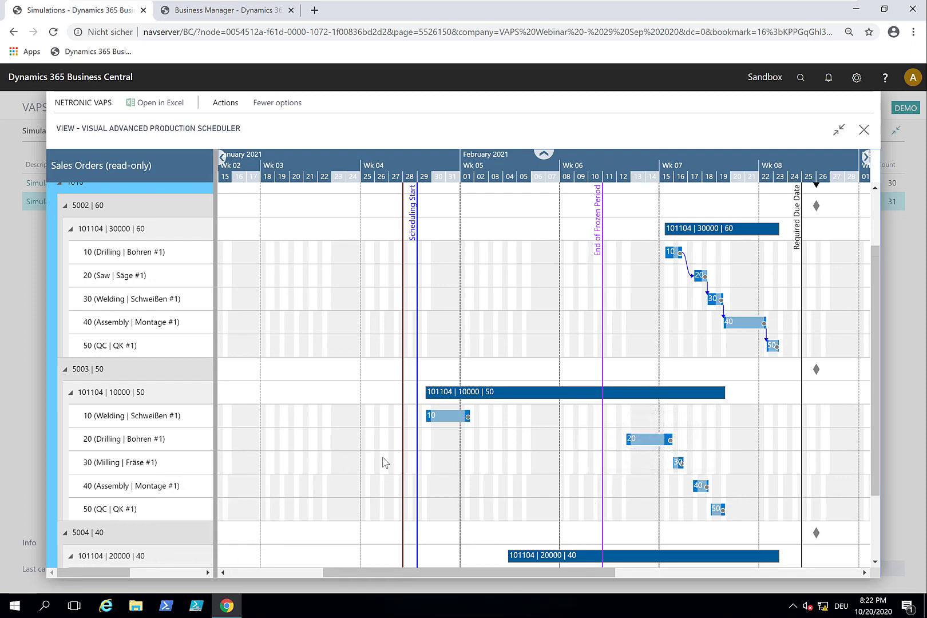
scroll(383, 461, down, 3)
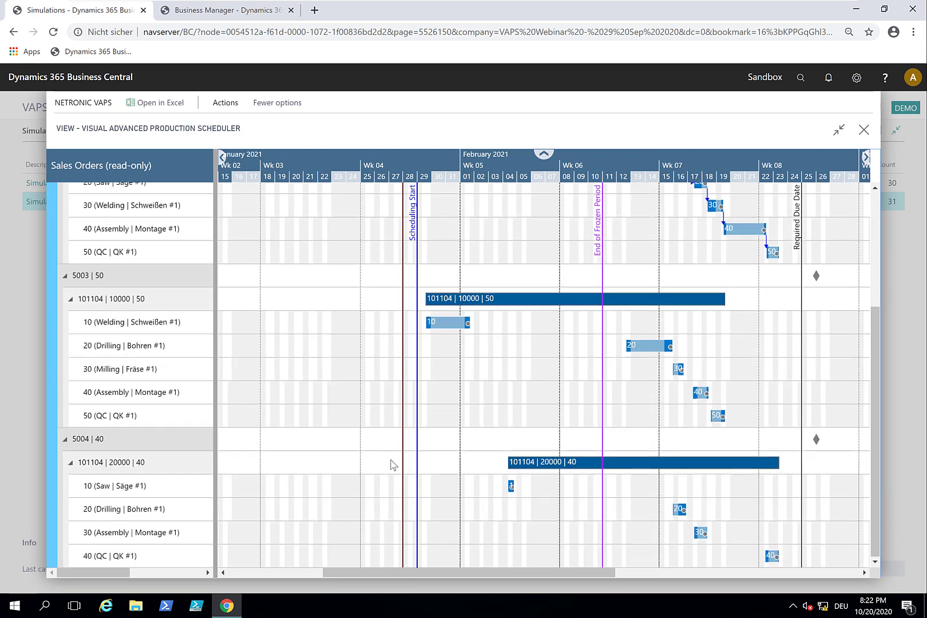
click(772, 555)
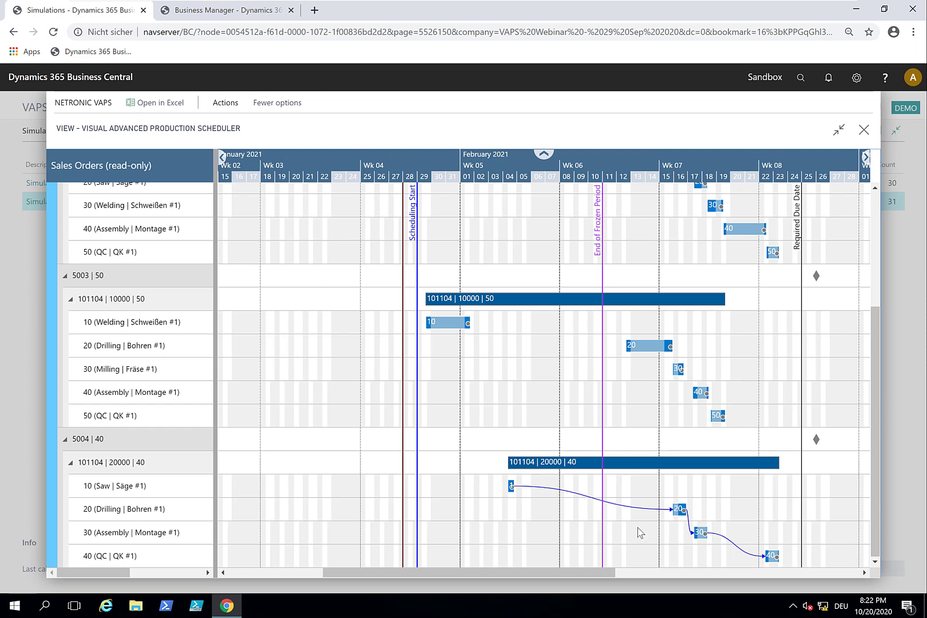
mouse_move(426, 300)
click(435, 325)
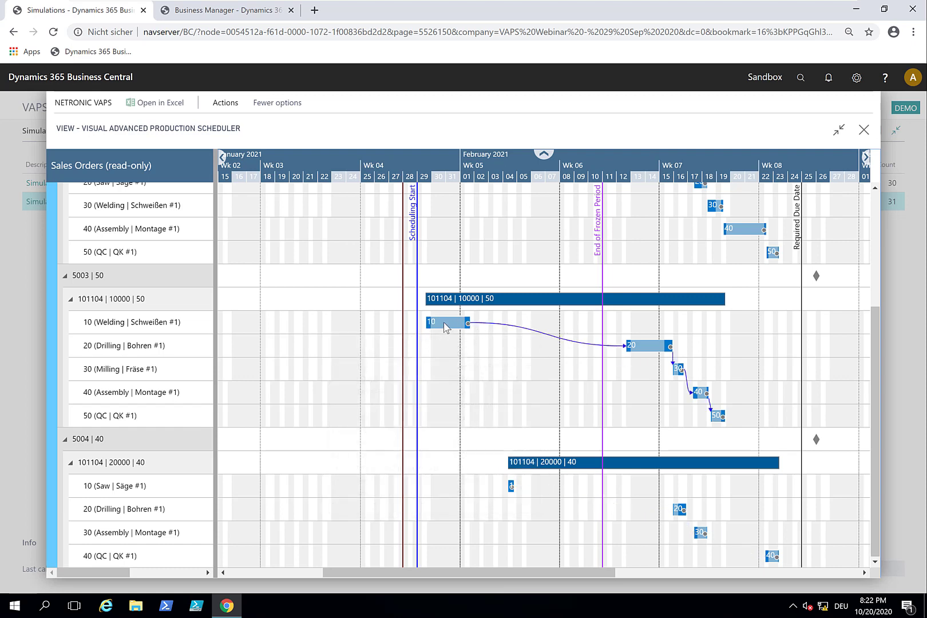
Show operation 10 of 101104 | 10000 in the Capacity View at the Welding #4 row.
mouse_move(435, 329)
right_click(446, 325)
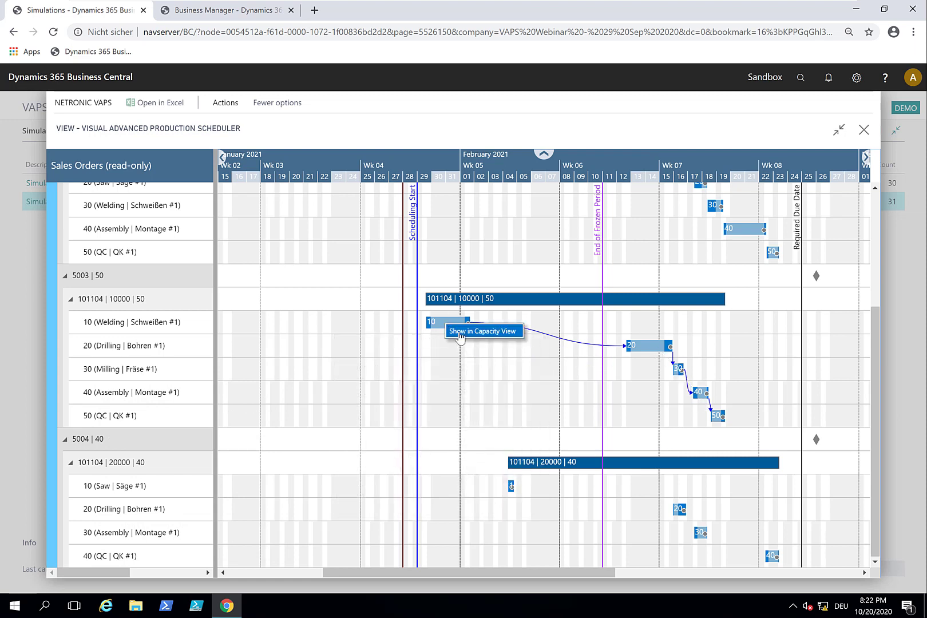
click(460, 336)
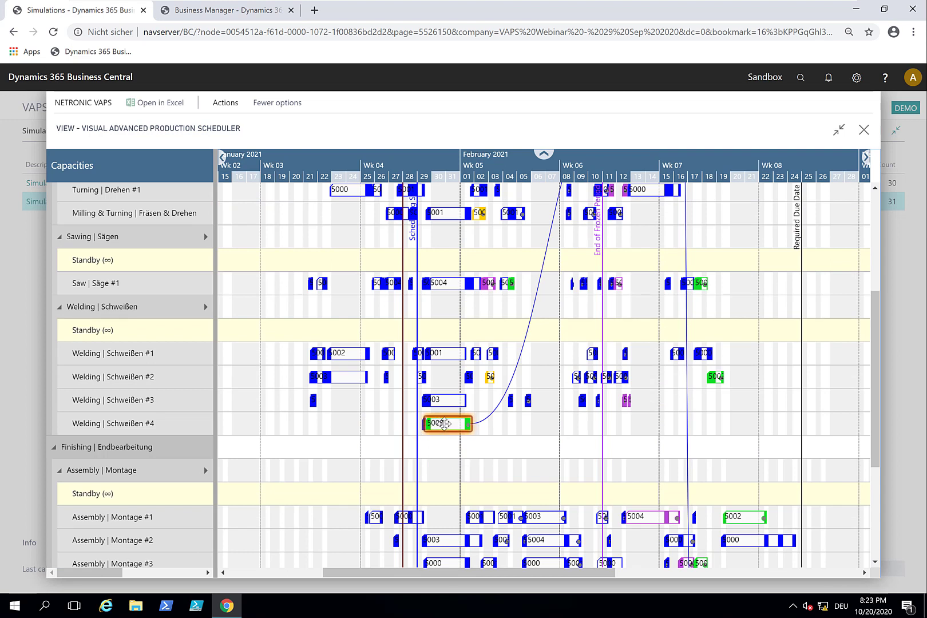
scroll(446, 423, up, 2)
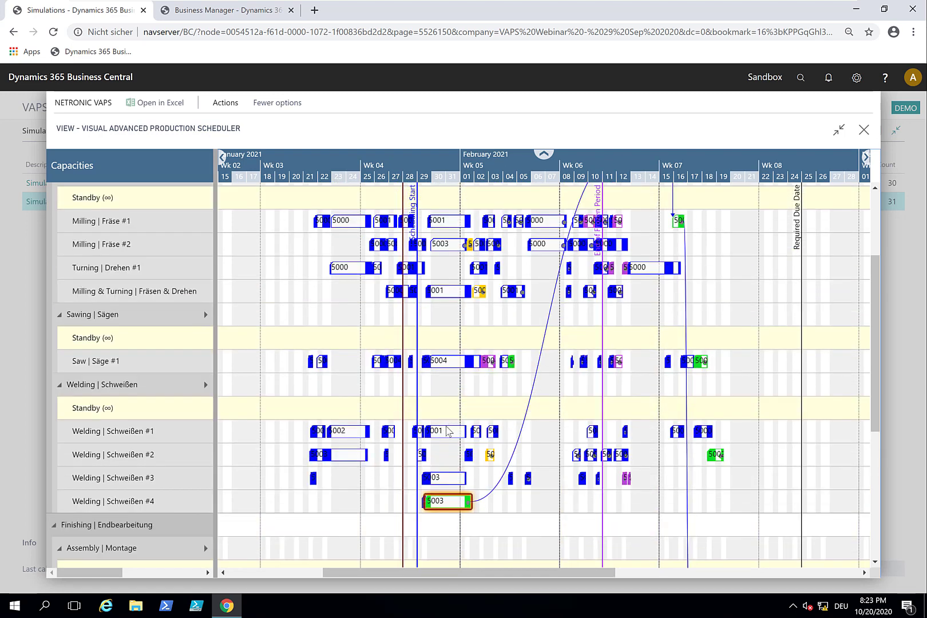
scroll(444, 426, up, 3)
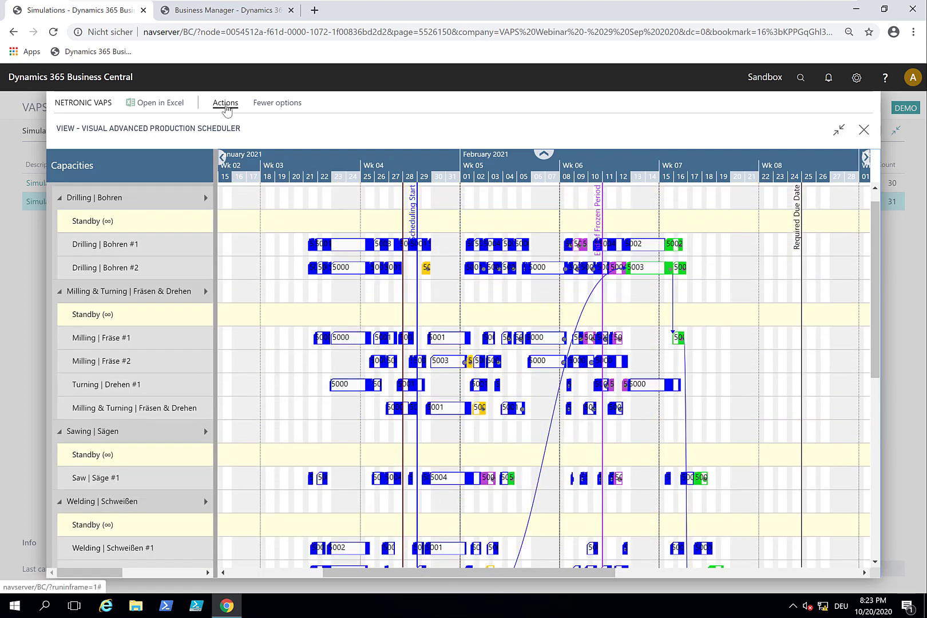
scroll(405, 416, down, 2)
scroll(405, 417, down, 2)
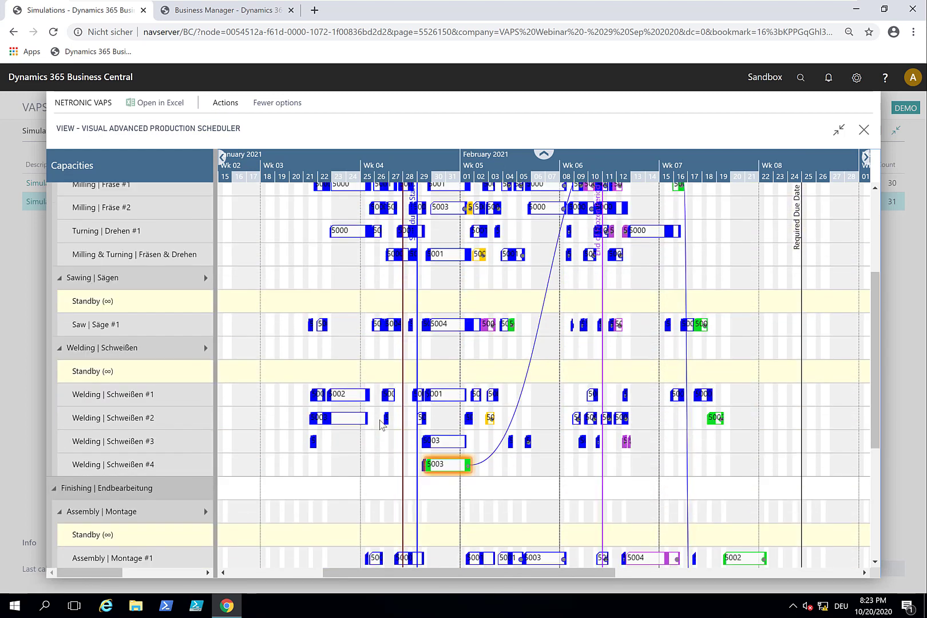
Schedule Successors on the 5003 job bar on Welding #4, then review the capacity rows.
right_click(435, 465)
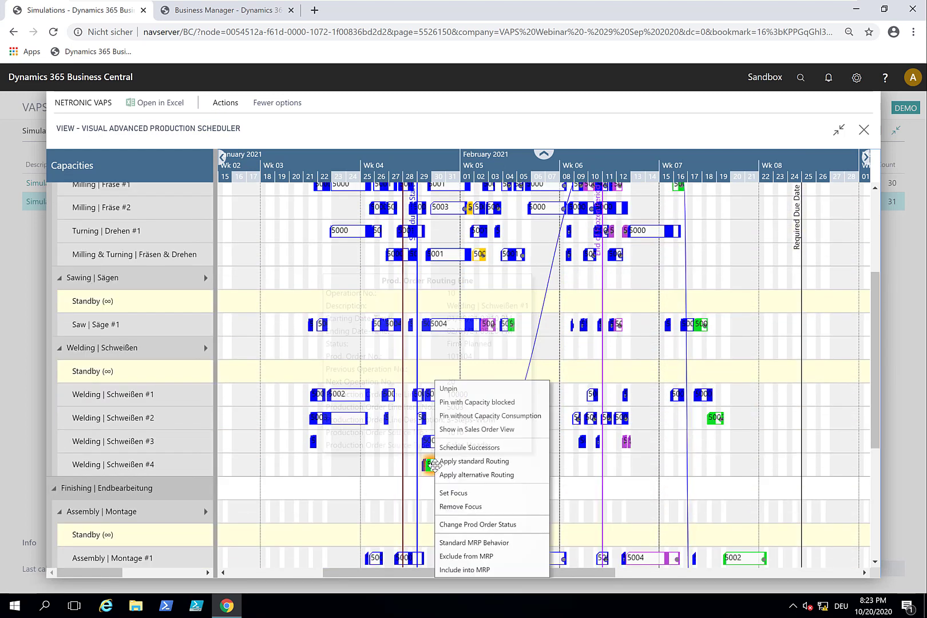
click(470, 449)
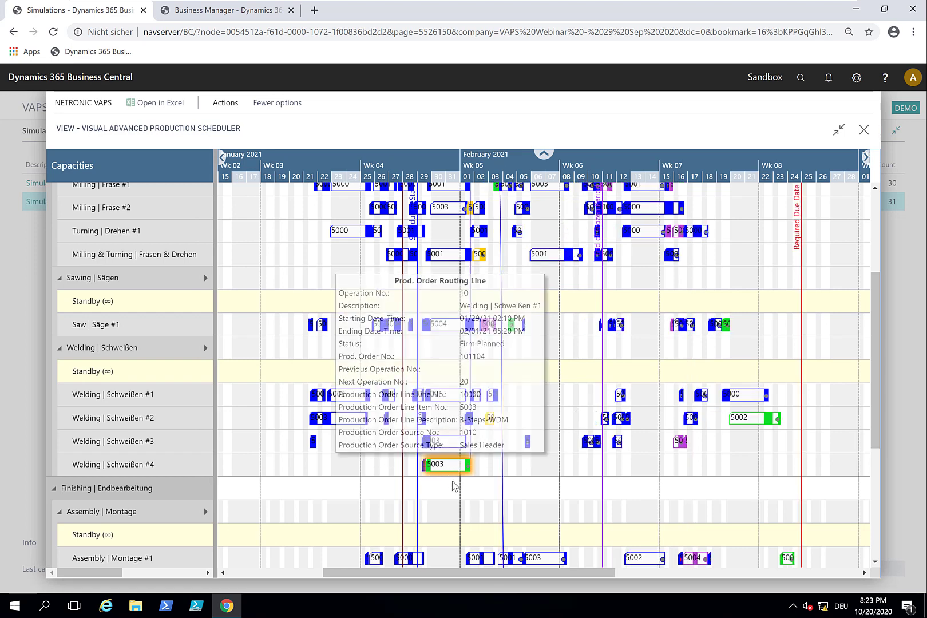
scroll(450, 489, up, 1)
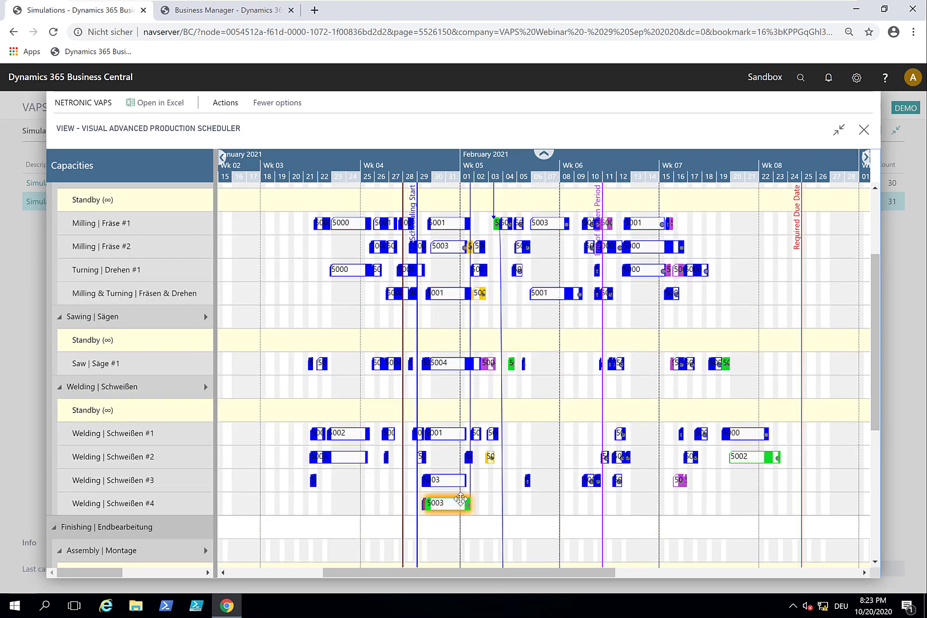
scroll(453, 499, up, 2)
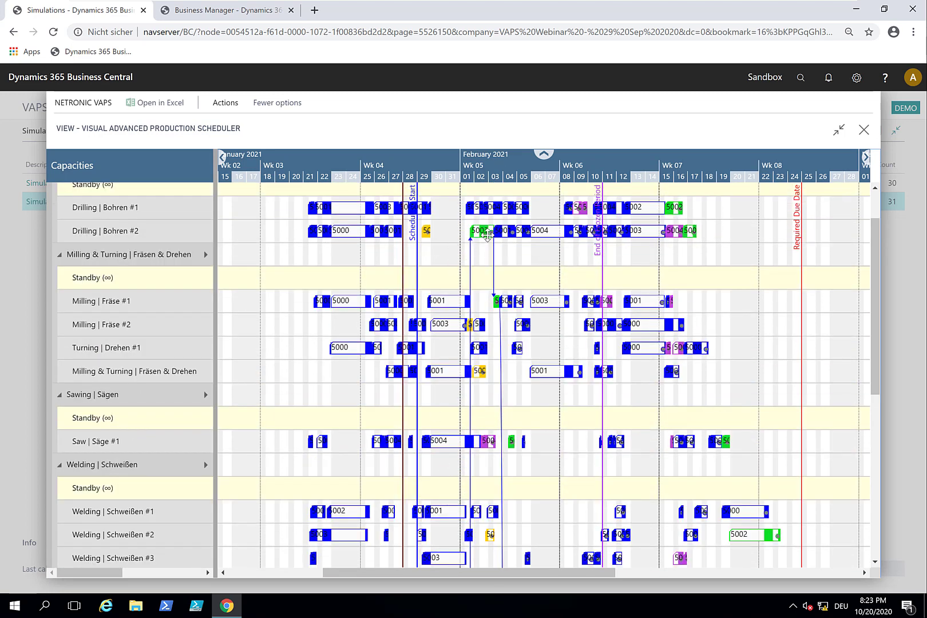
scroll(526, 372, down, 9)
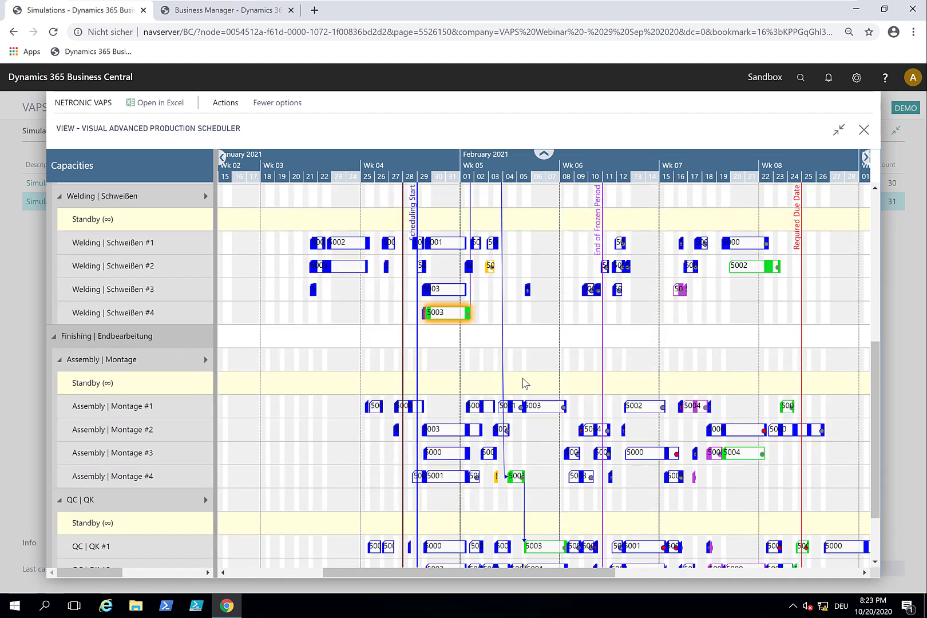
scroll(527, 481, up, 6)
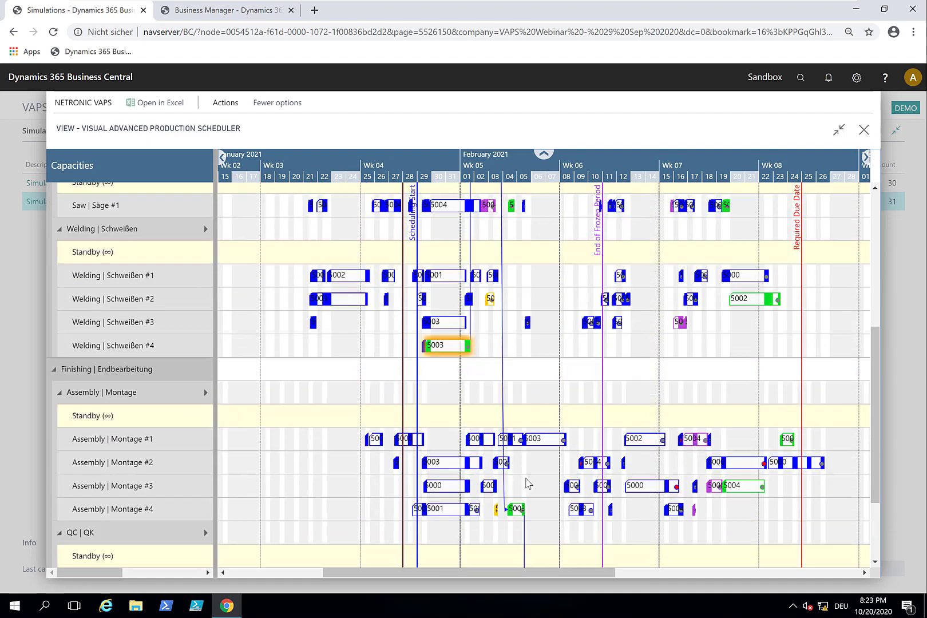
scroll(526, 486, down, 3)
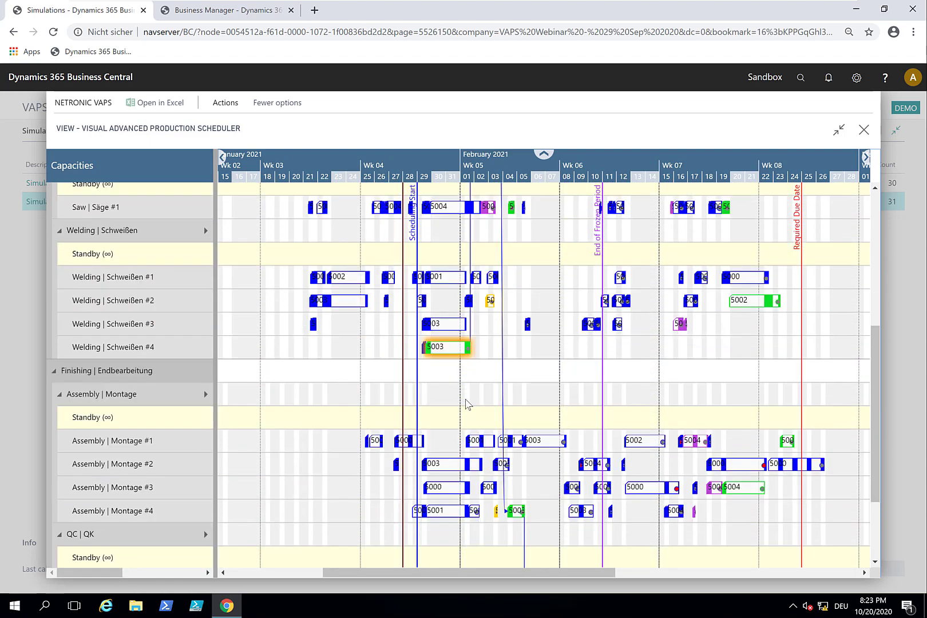
scroll(493, 394, down, 3)
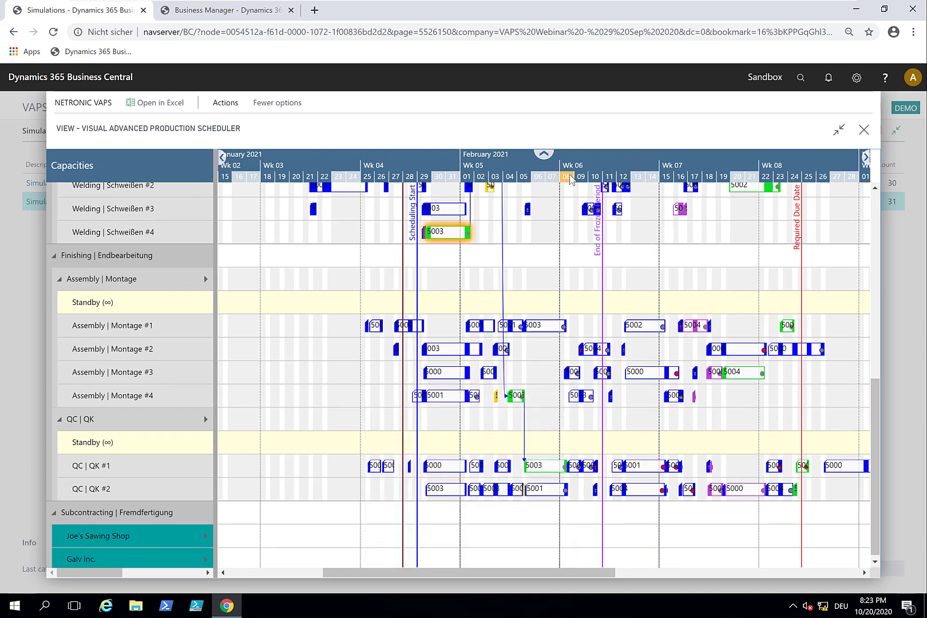
scroll(512, 409, up, 5)
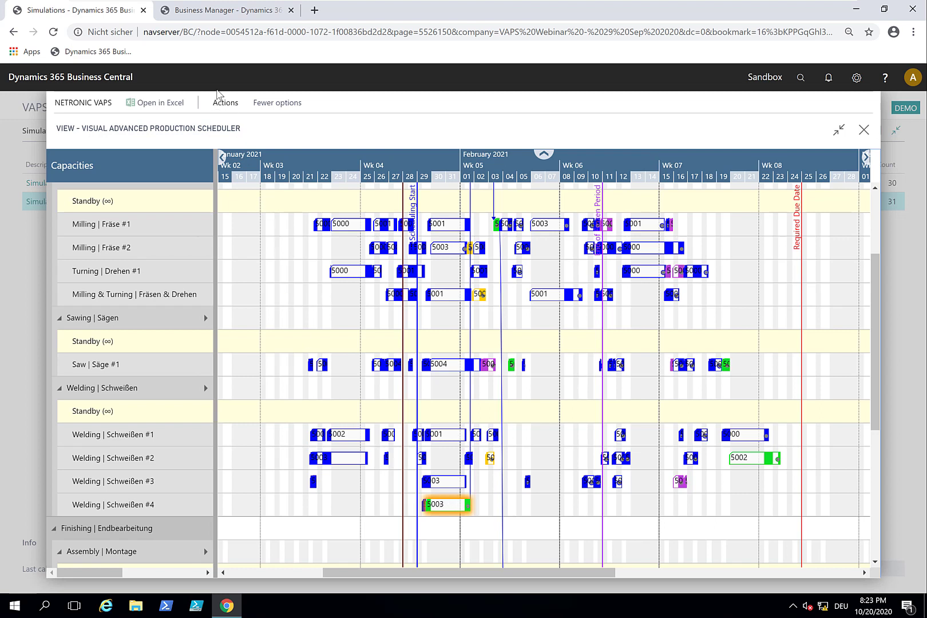
Switch the Gantt's View Color Mode to Progress View and zoom the timescale out to weeks.
click(225, 103)
click(164, 128)
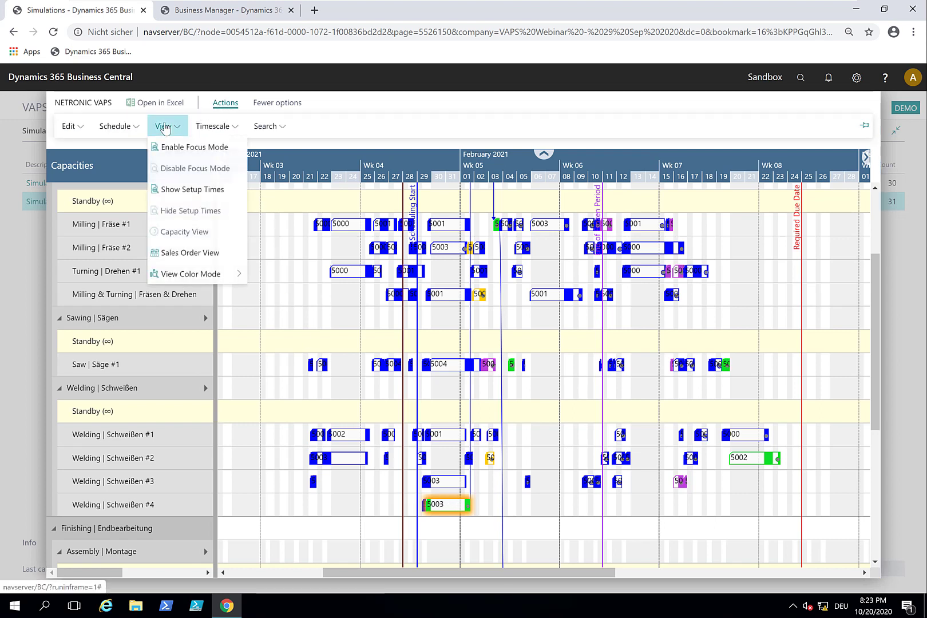
mouse_move(189, 276)
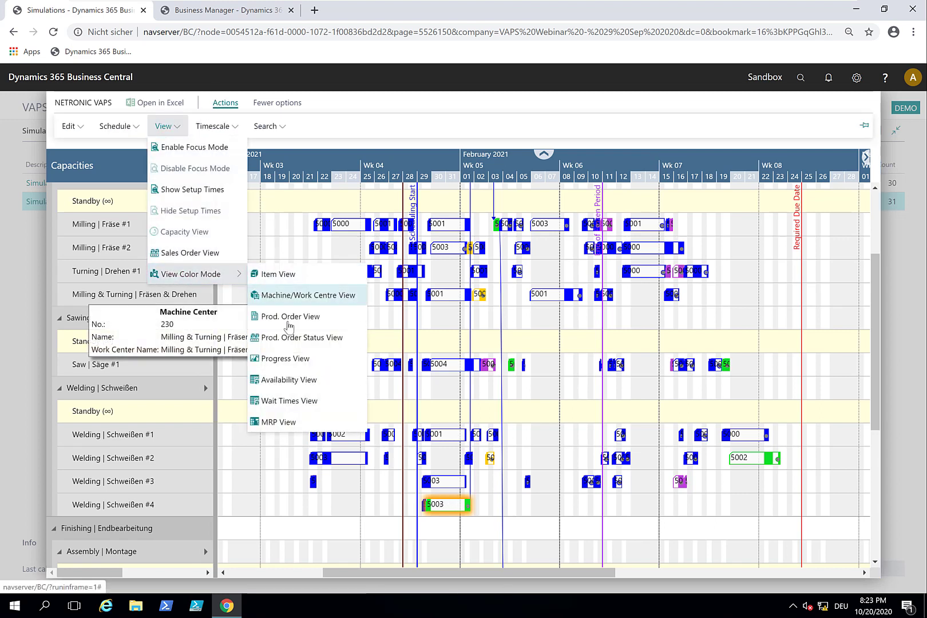
click(298, 358)
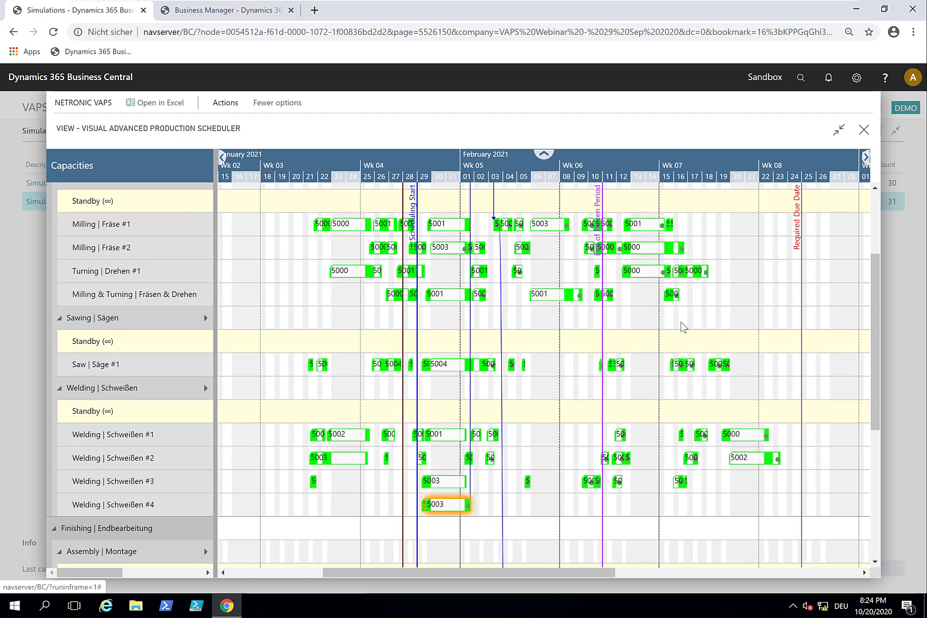
scroll(682, 325, up, 1)
scroll(683, 325, down, 5)
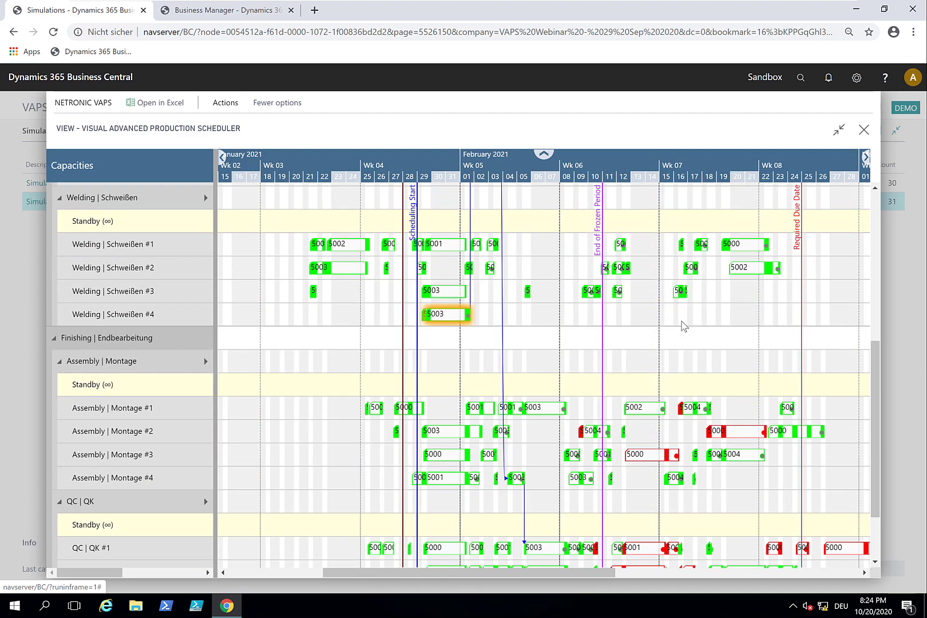
scroll(664, 302, down, 2)
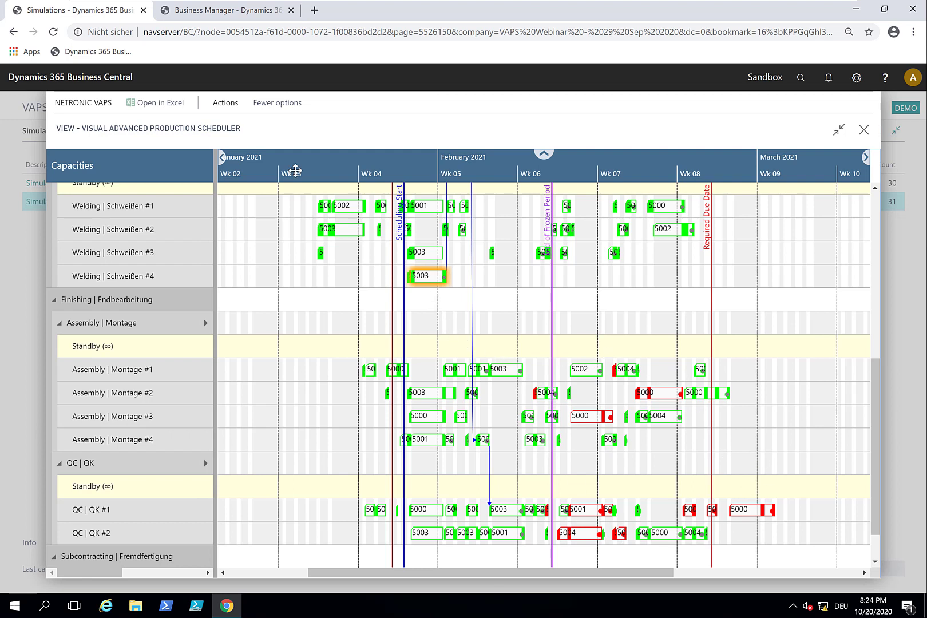
Undo the Schedule Successors change on the 5003 welding job's follow-on operations.
click(225, 108)
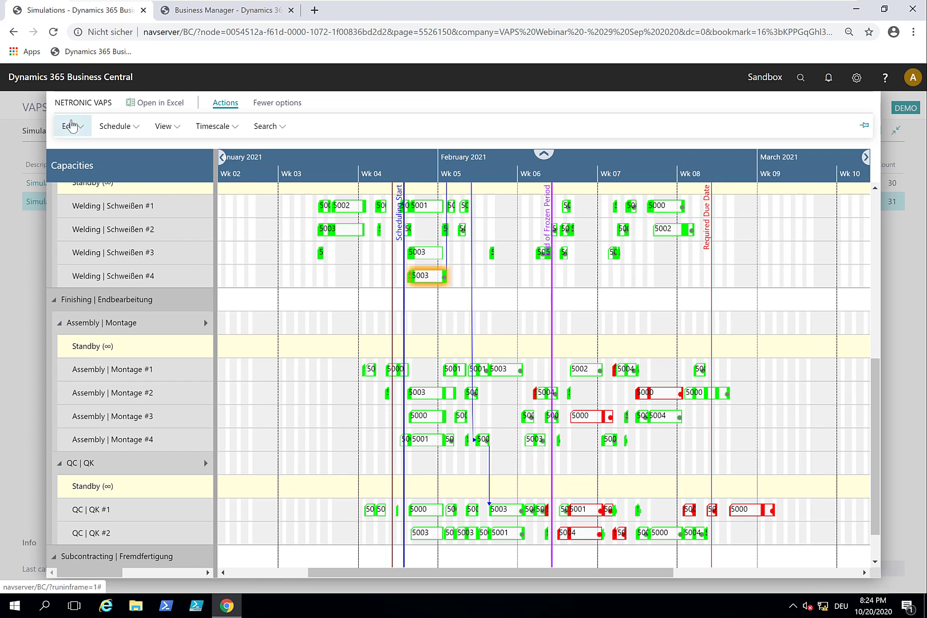
click(72, 126)
click(78, 148)
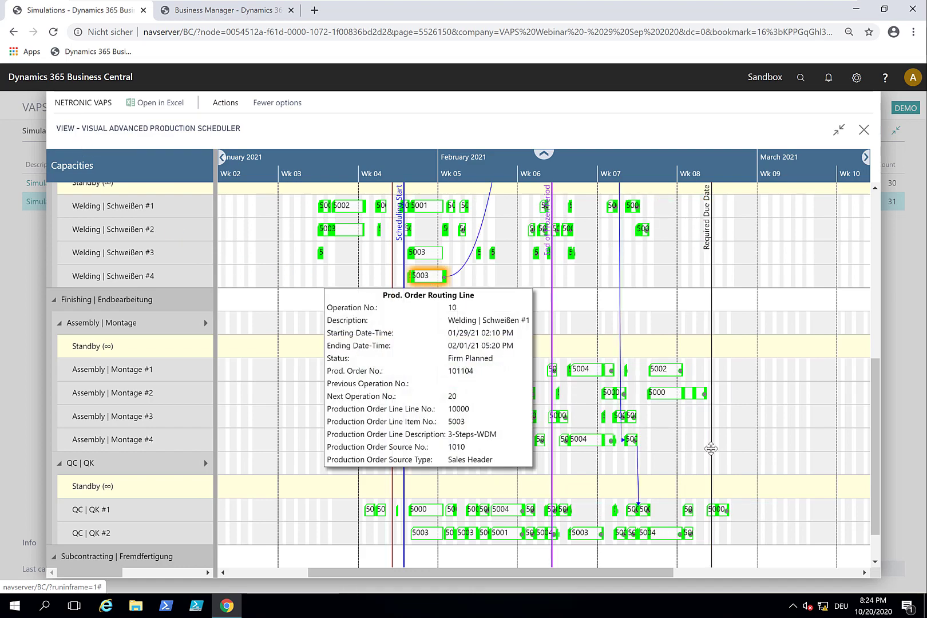
scroll(760, 517, down, 2)
scroll(757, 504, up, 10)
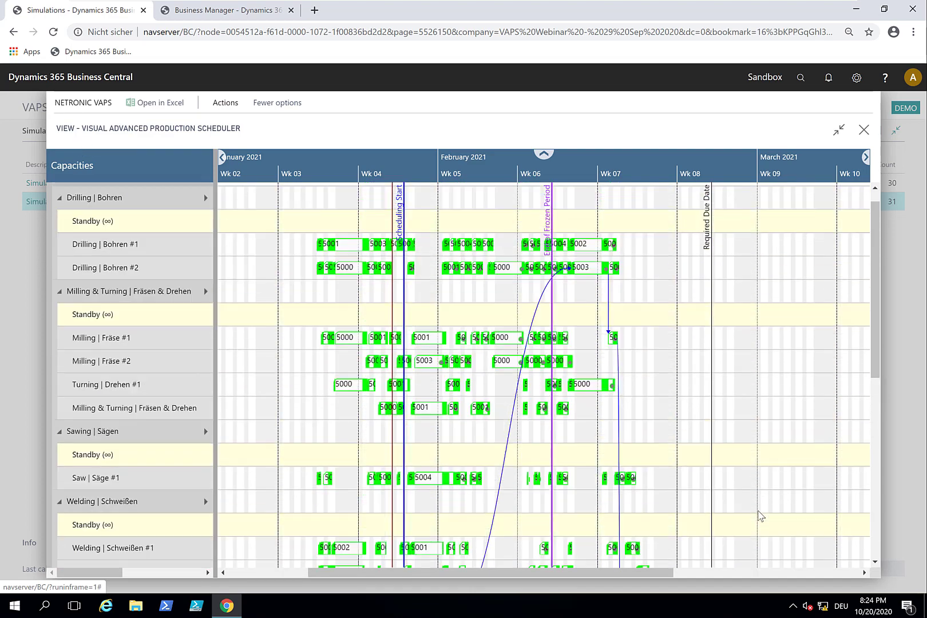